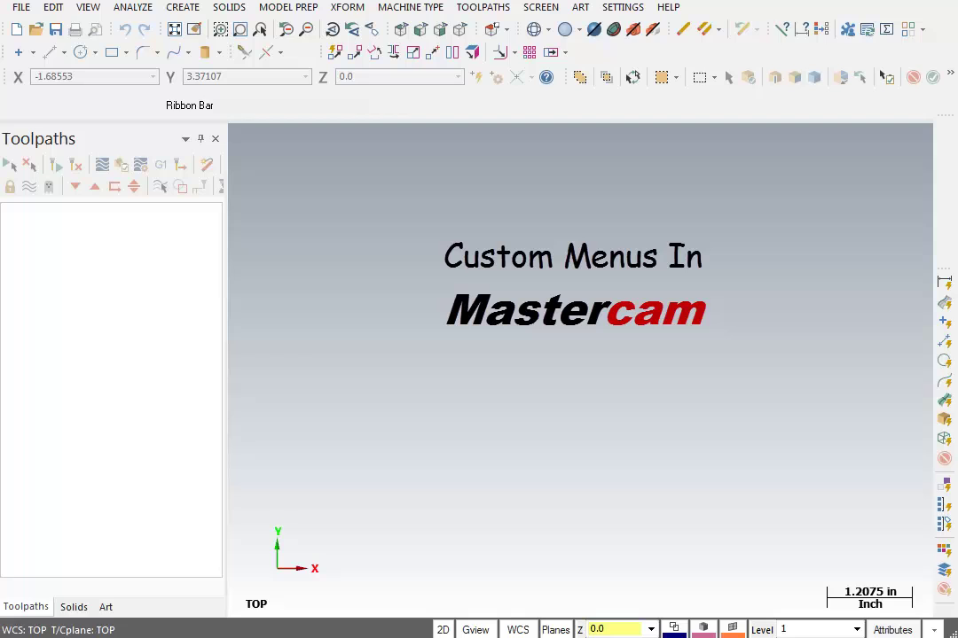
right_click(611, 53)
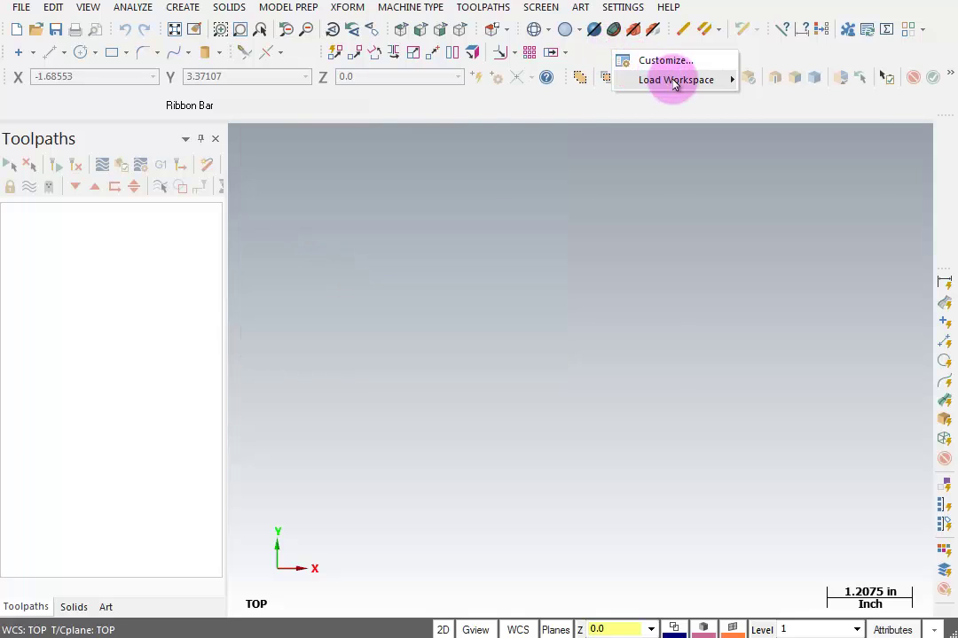
mouse_move(675, 81)
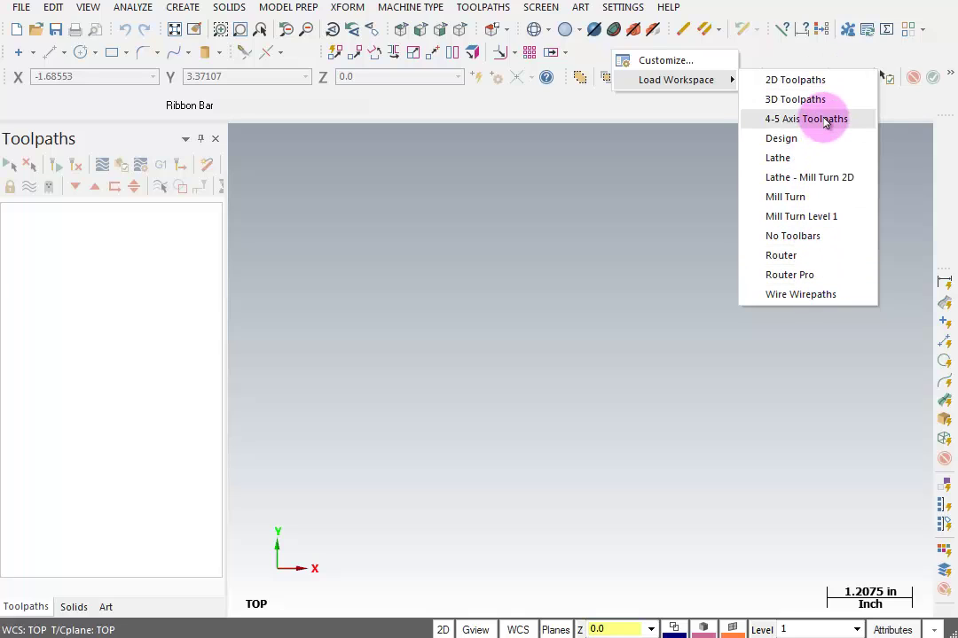
click(752, 44)
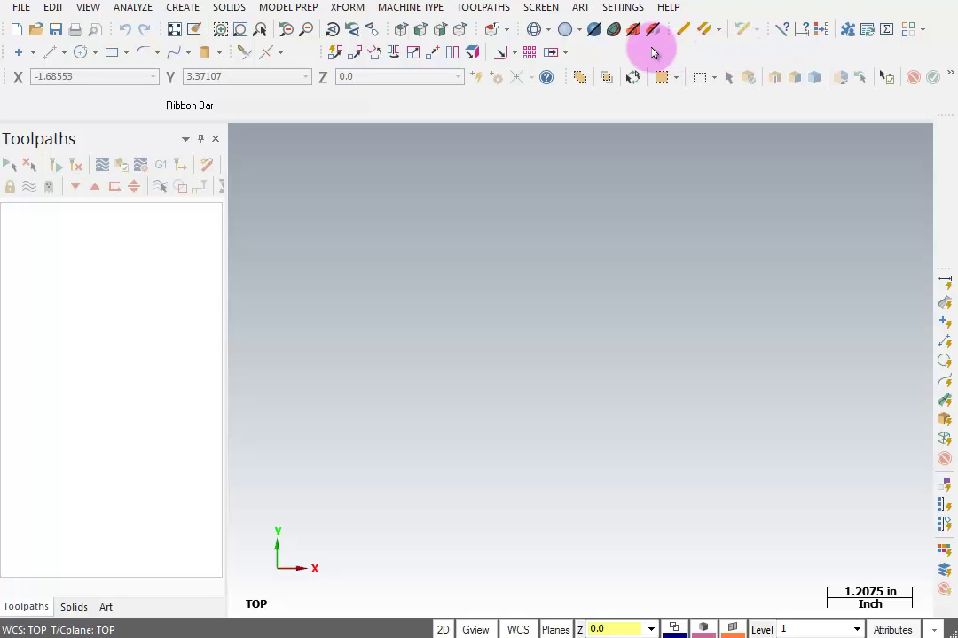
Open the Customize dialog for the Design workspace and look through its list of toolbars
right_click(650, 51)
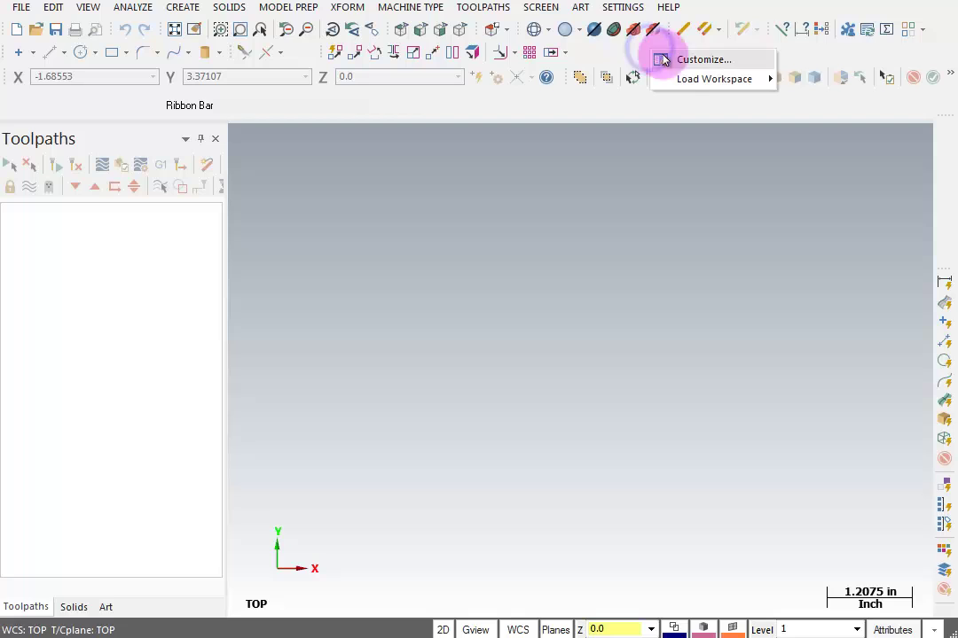
click(717, 62)
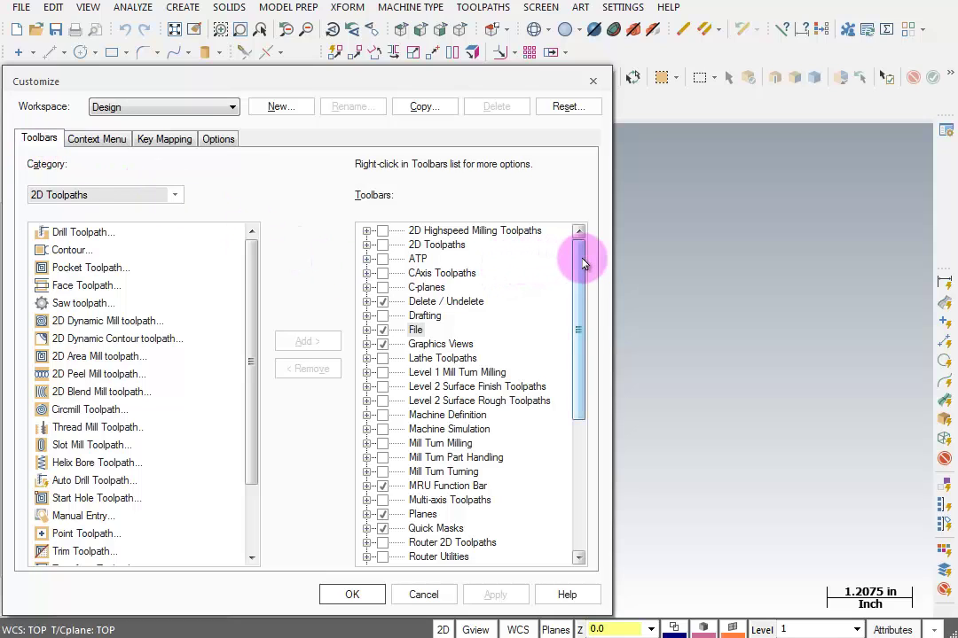
drag(577, 257, 379, 309)
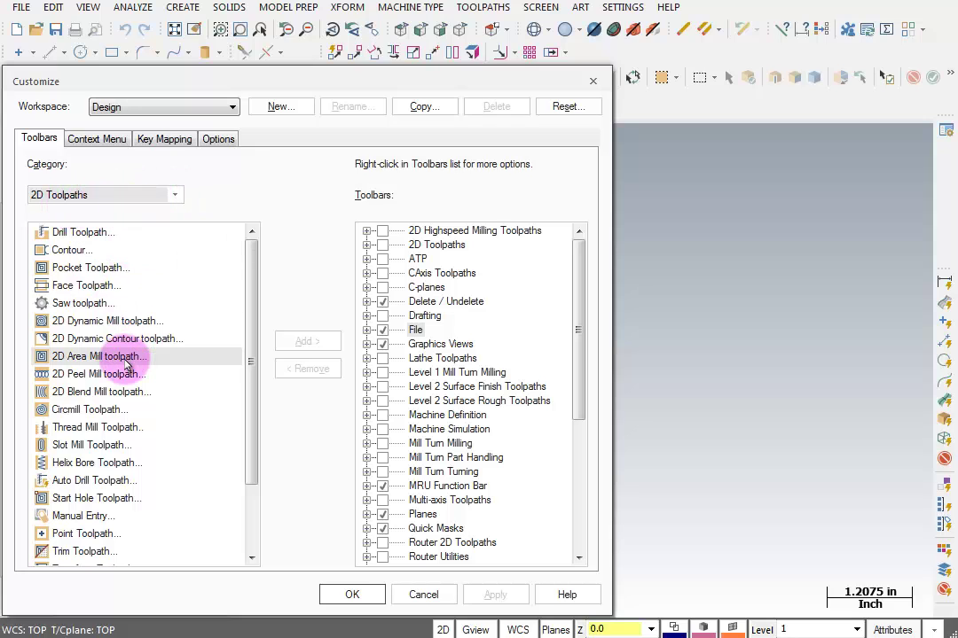
Browse the commands in the Drafting and Geometry categories, then return to the 2D Toolpaths category
click(174, 194)
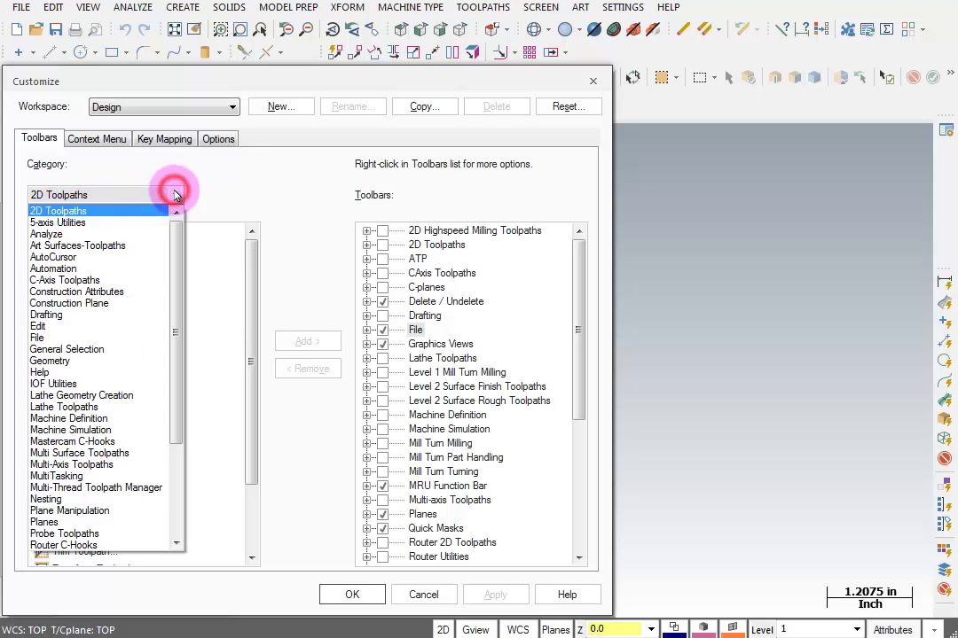
click(93, 314)
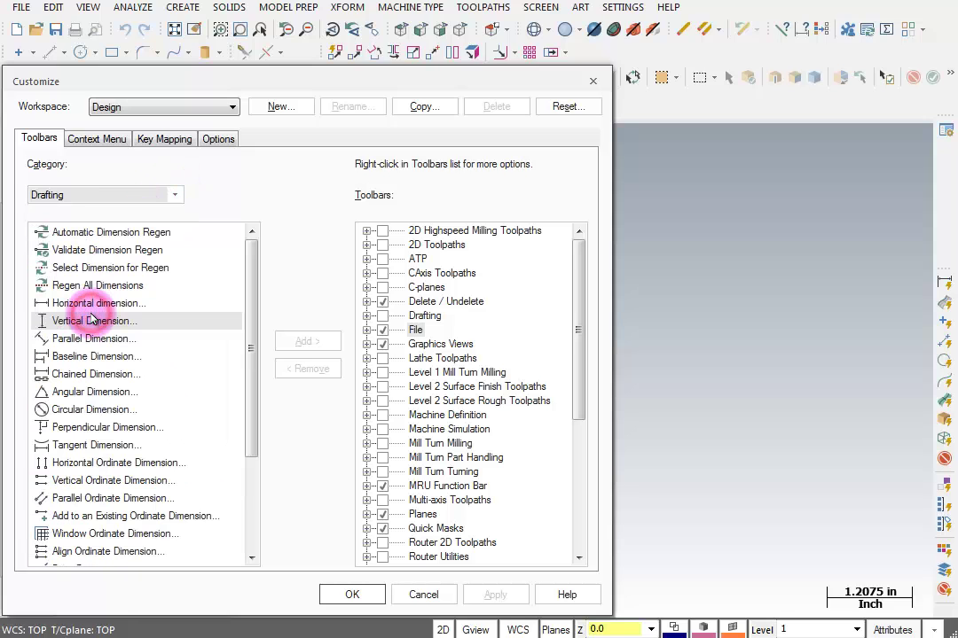
click(174, 194)
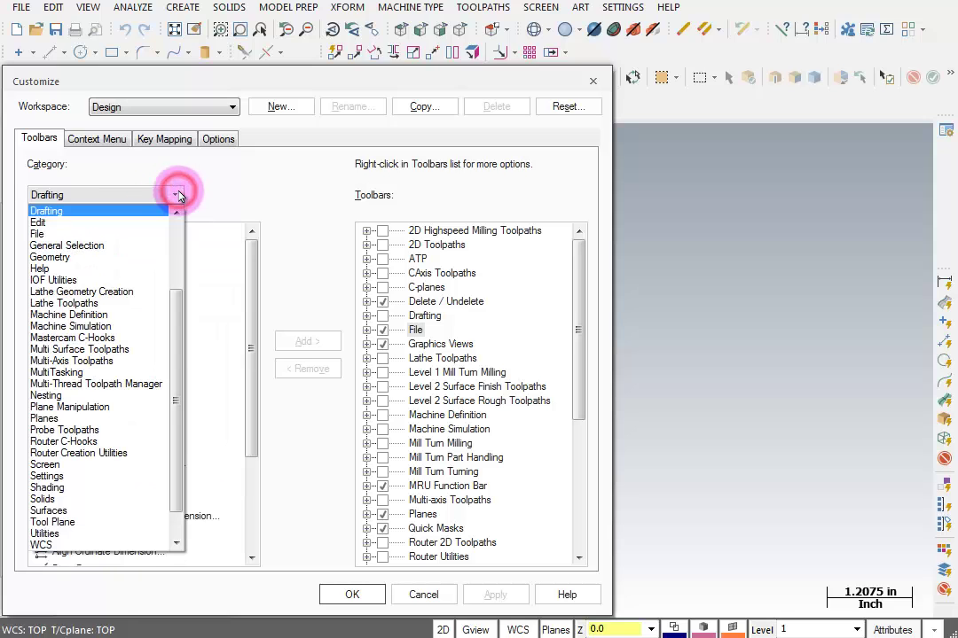
click(106, 258)
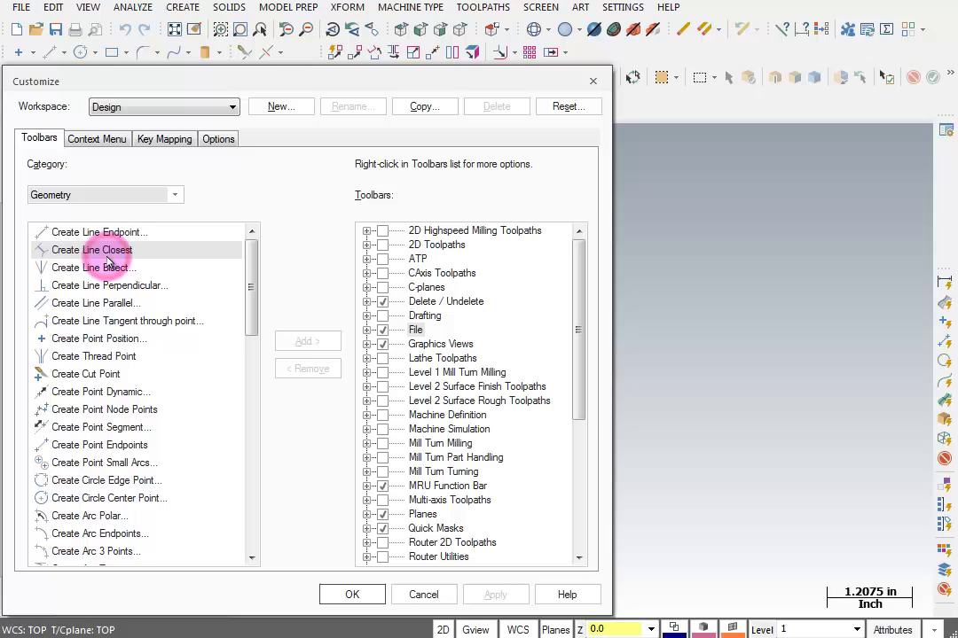
click(174, 196)
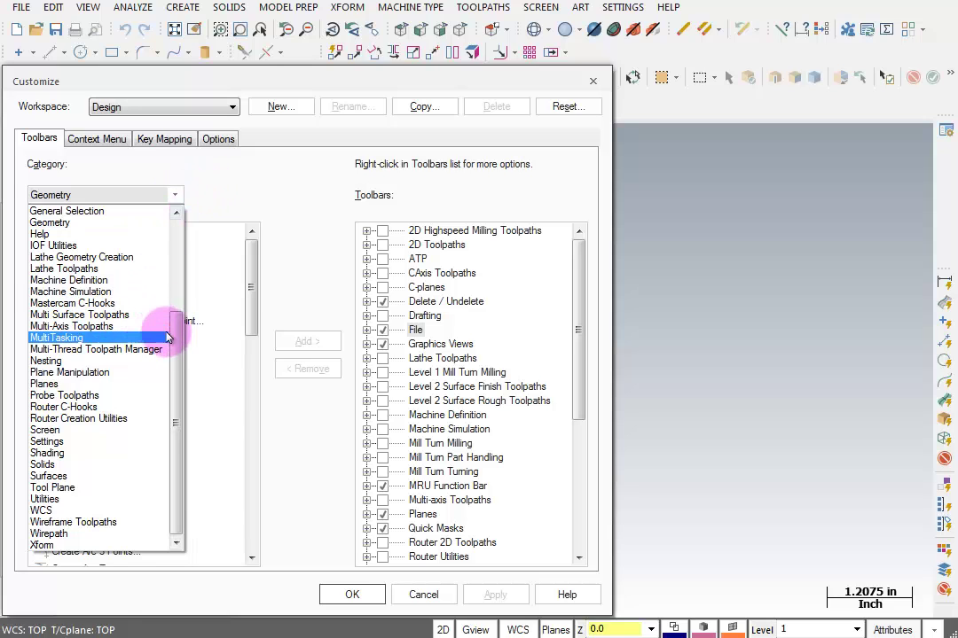
drag(171, 322, 171, 213)
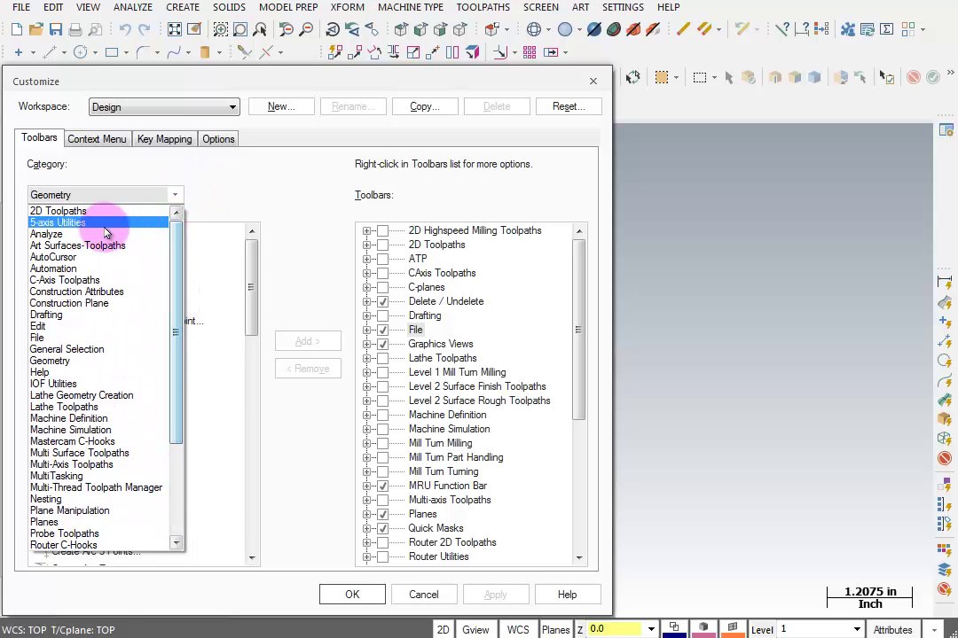
click(58, 211)
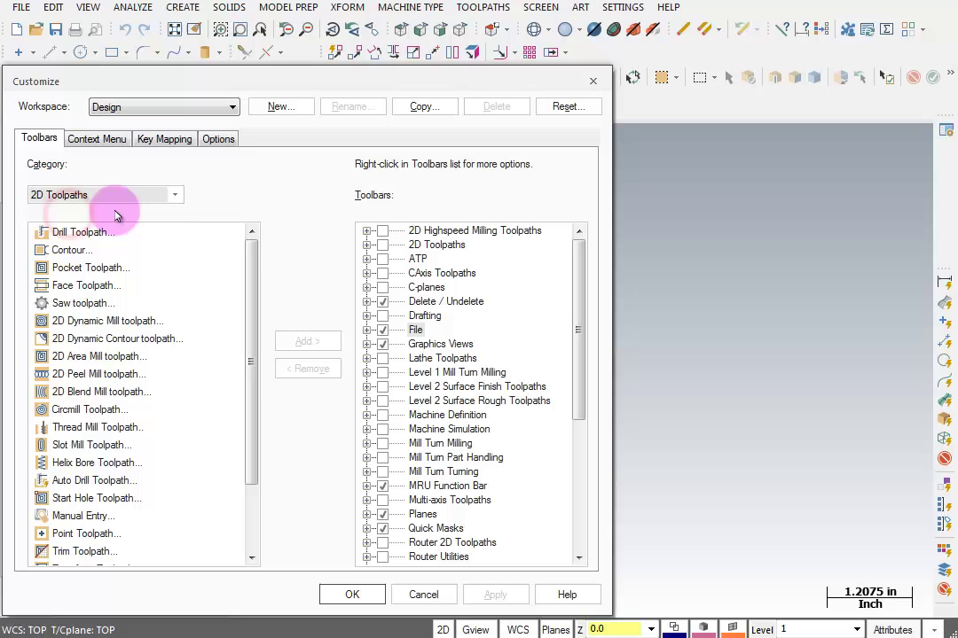
Create a new toolbar and place it over the graphics area, clear of the Customize dialog
right_click(476, 263)
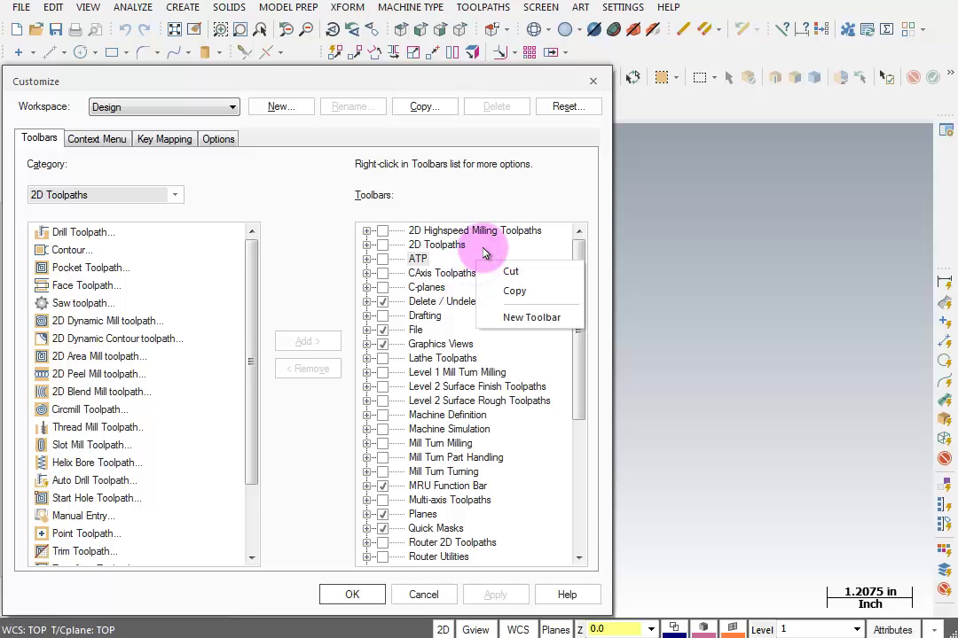
click(530, 321)
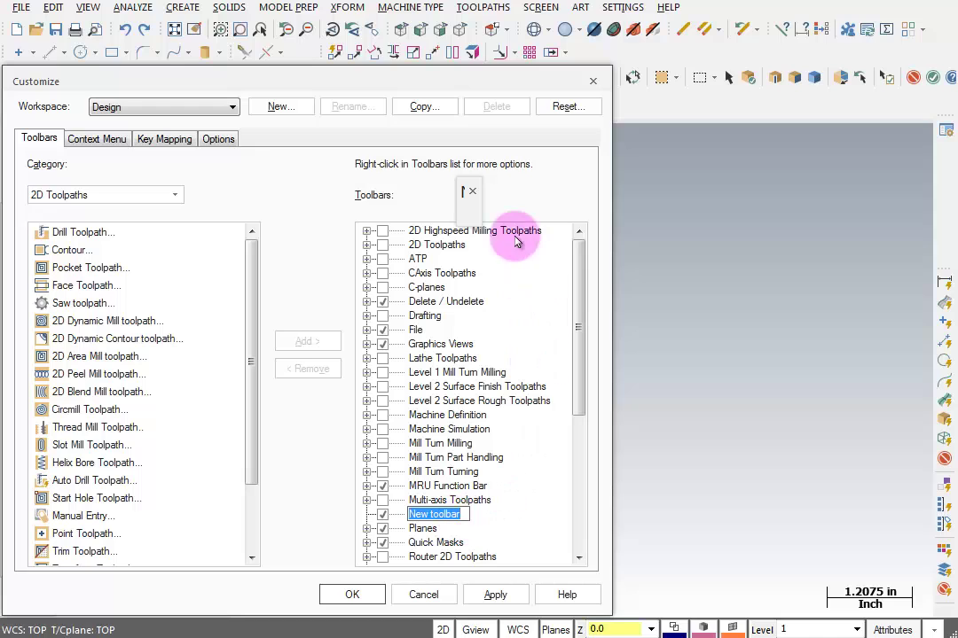
drag(462, 190, 681, 151)
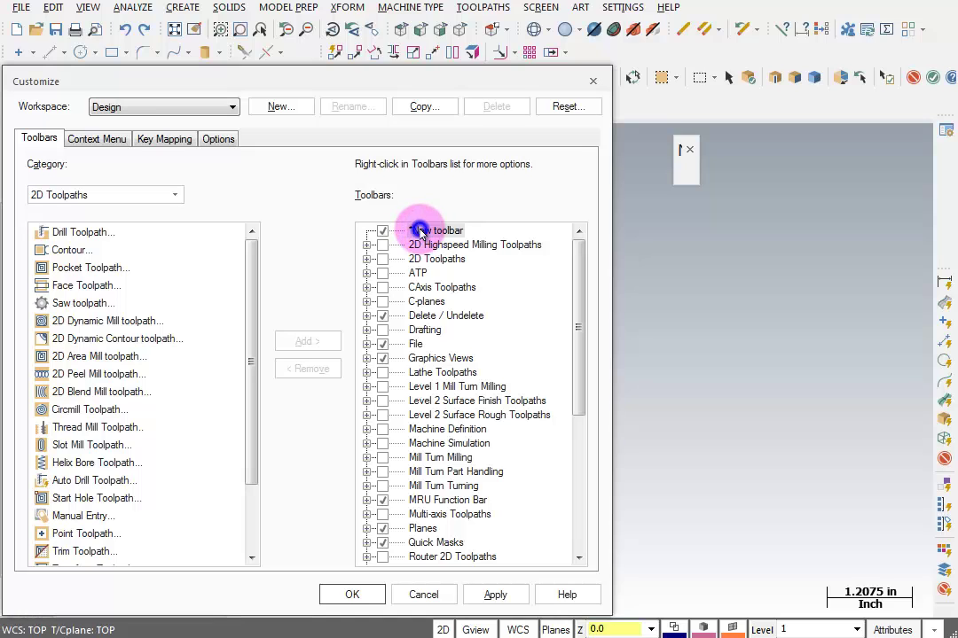
Rename the new toolbar to TFM Custom1
right_click(422, 232)
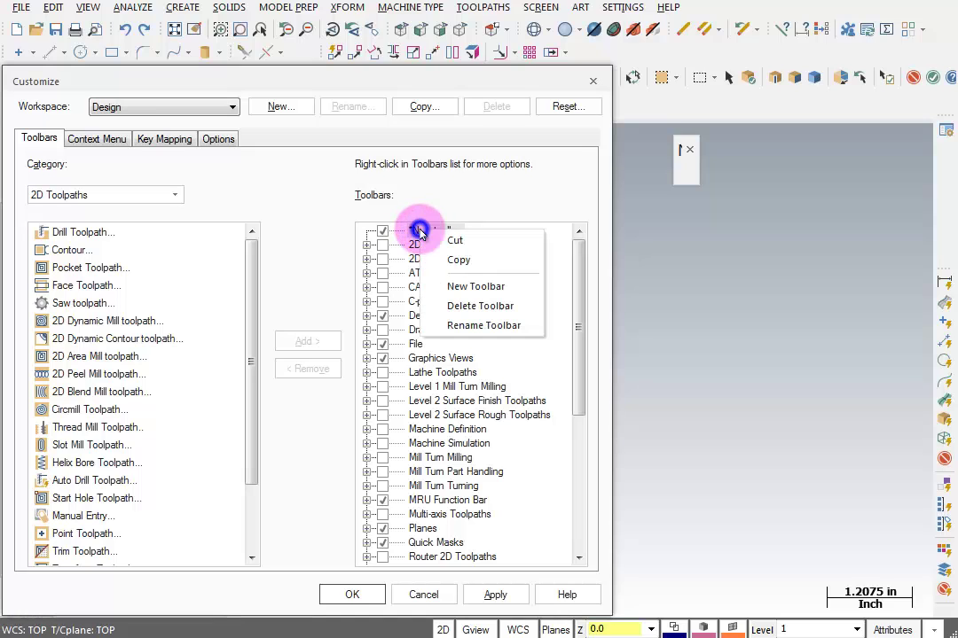
click(477, 326)
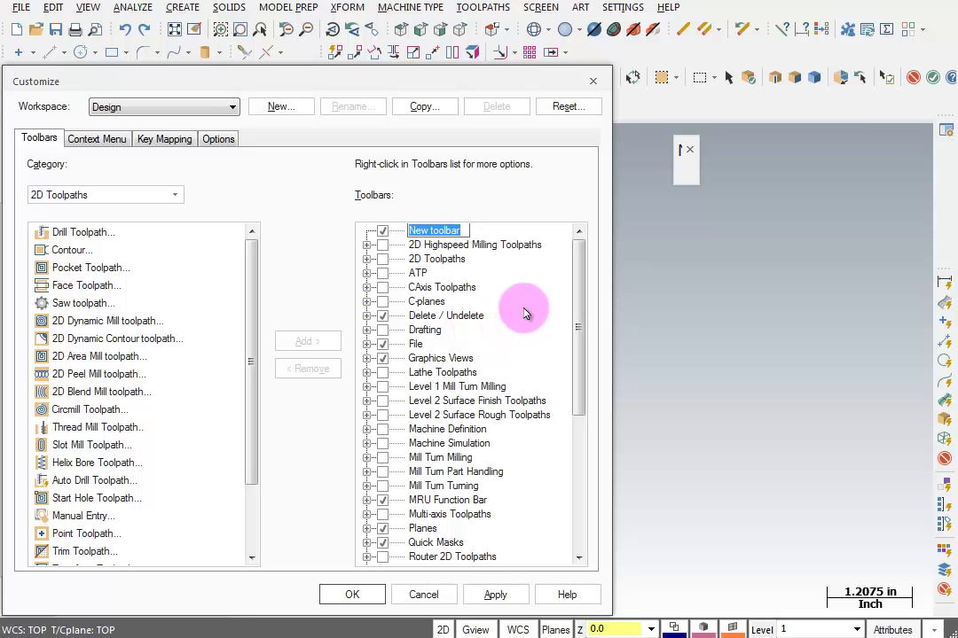
text(TFM Custom 1)
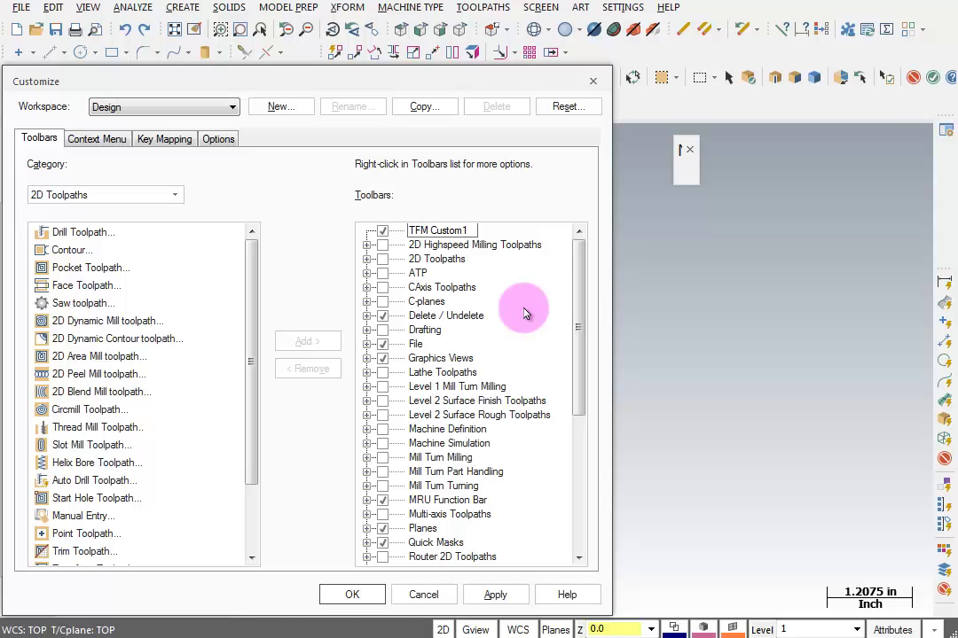
key(Return)
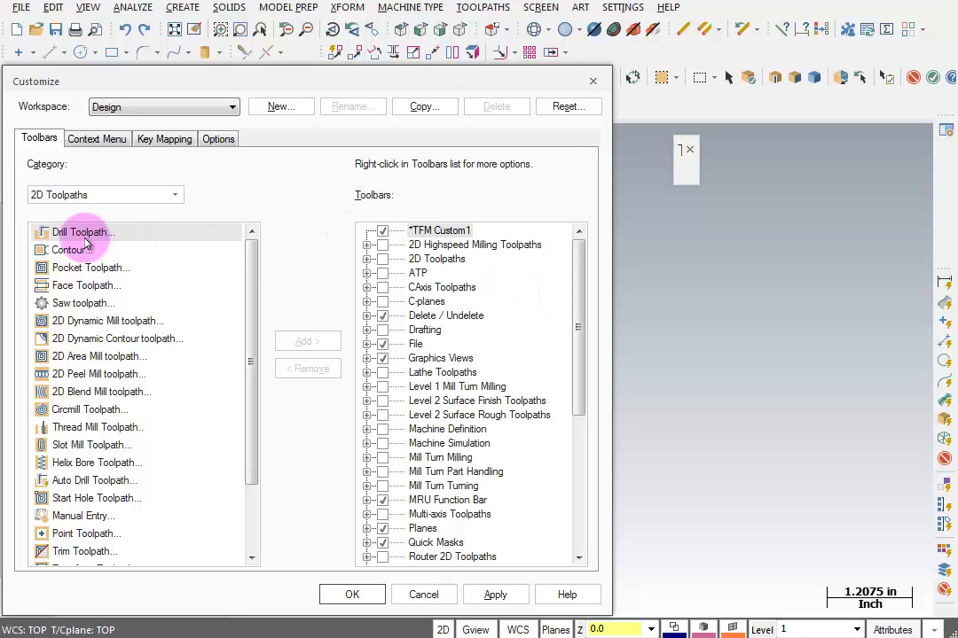
Add the Drill Toolpath and Contour commands to the TFM Custom1 toolbar
drag(114, 235, 86, 240)
click(303, 341)
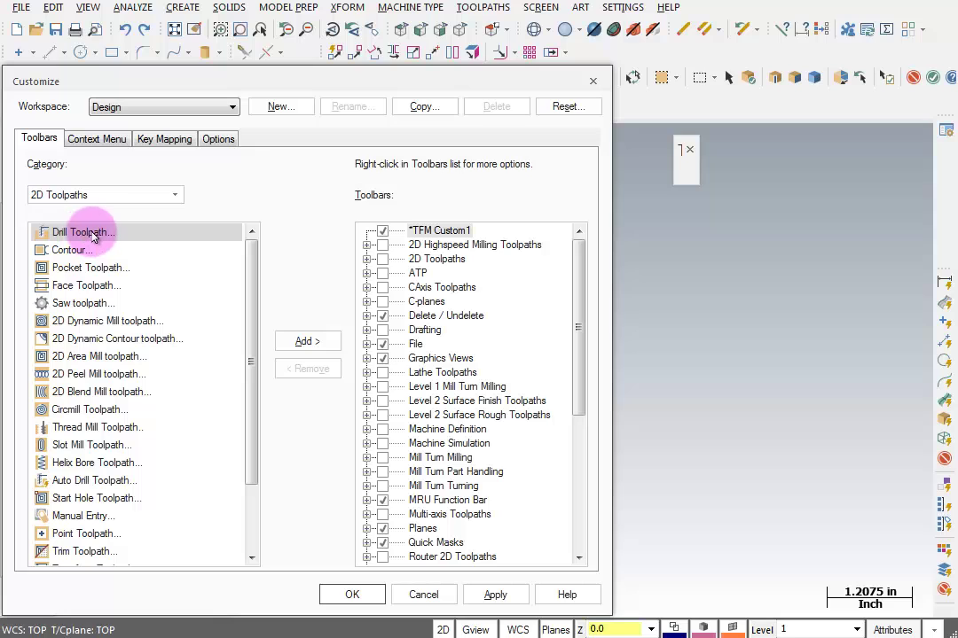
click(312, 343)
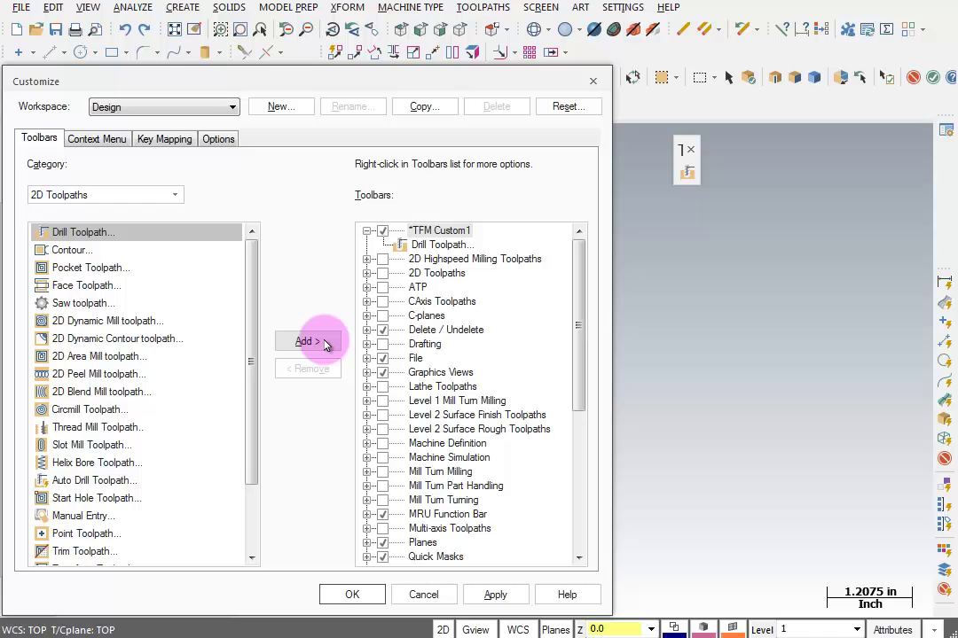
click(64, 251)
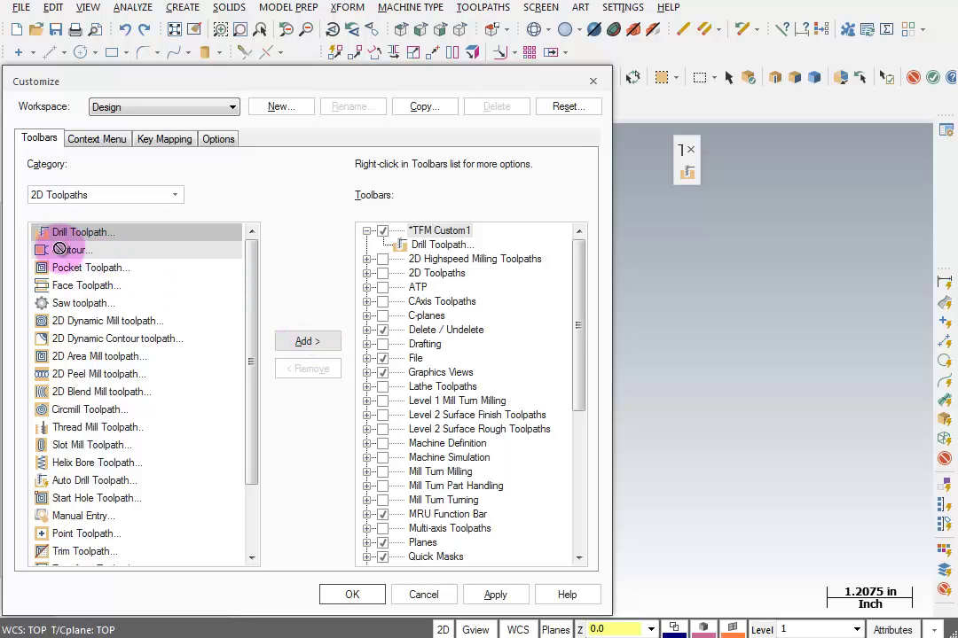
click(310, 342)
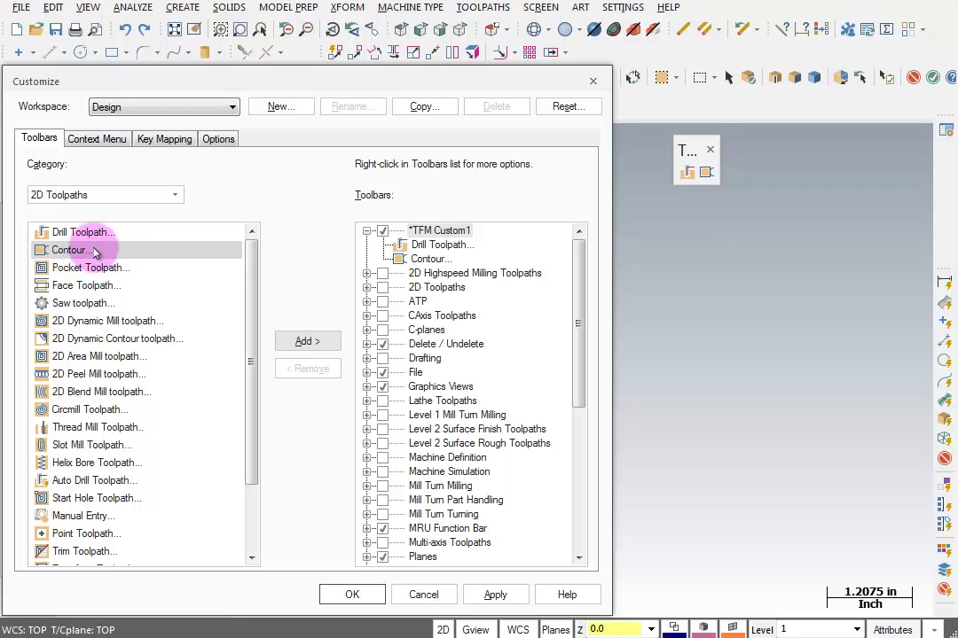
Add the 2D Dynamic Mill toolpath and Helix Bore Toolpath commands to the TFM Custom1 toolbar
click(120, 324)
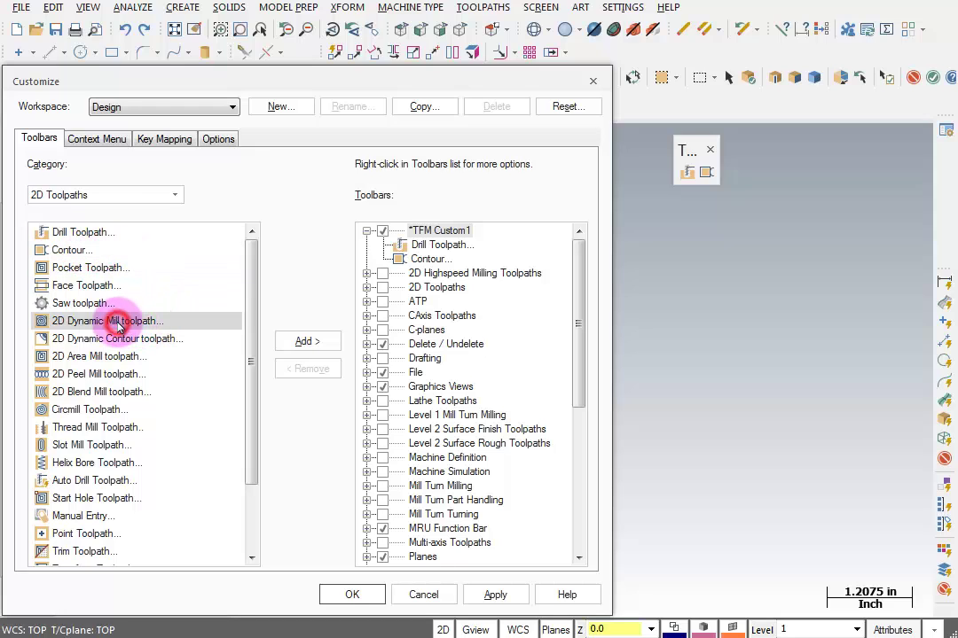
click(302, 342)
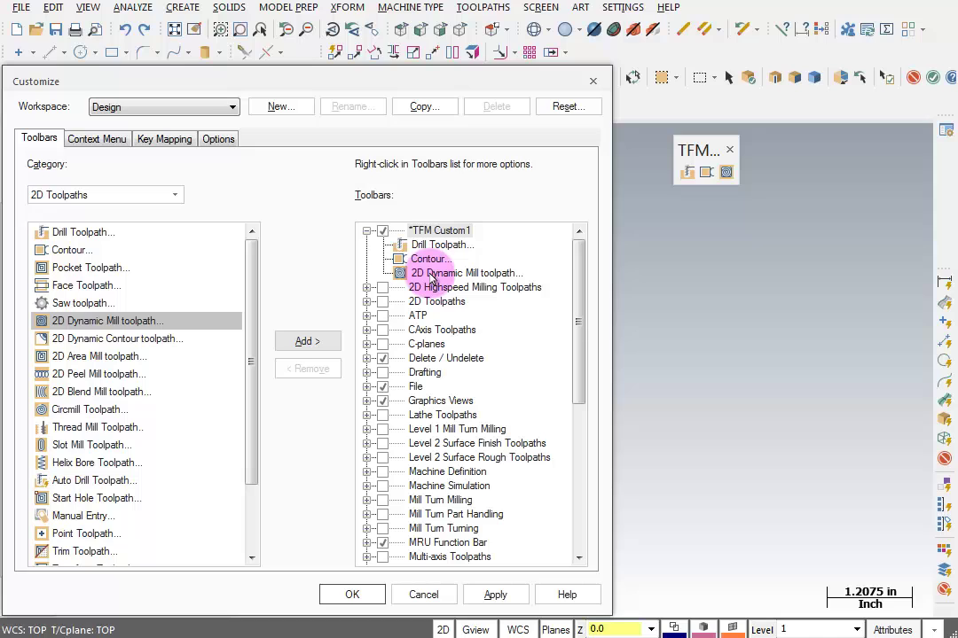
click(78, 462)
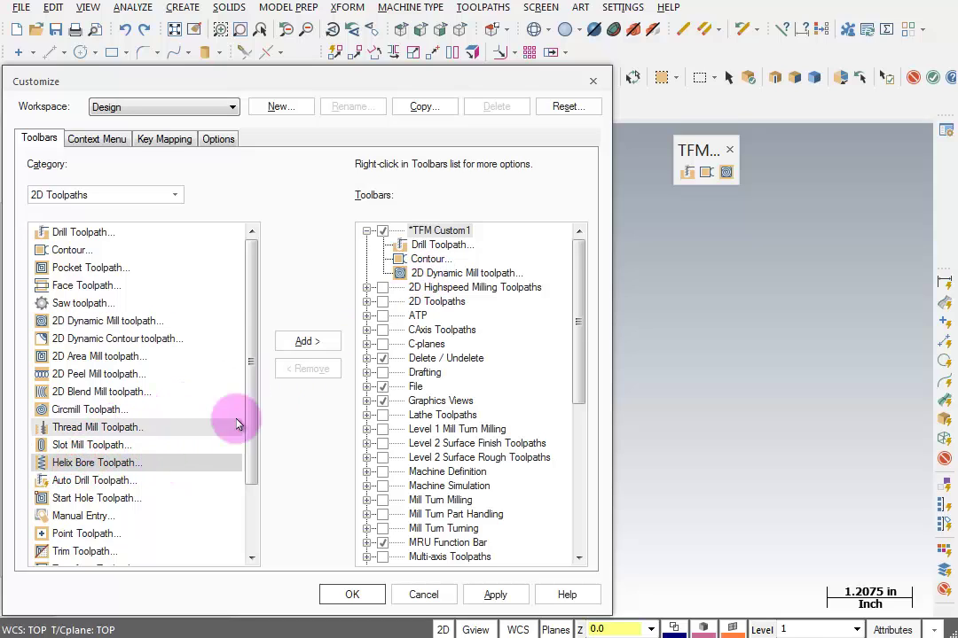
click(306, 342)
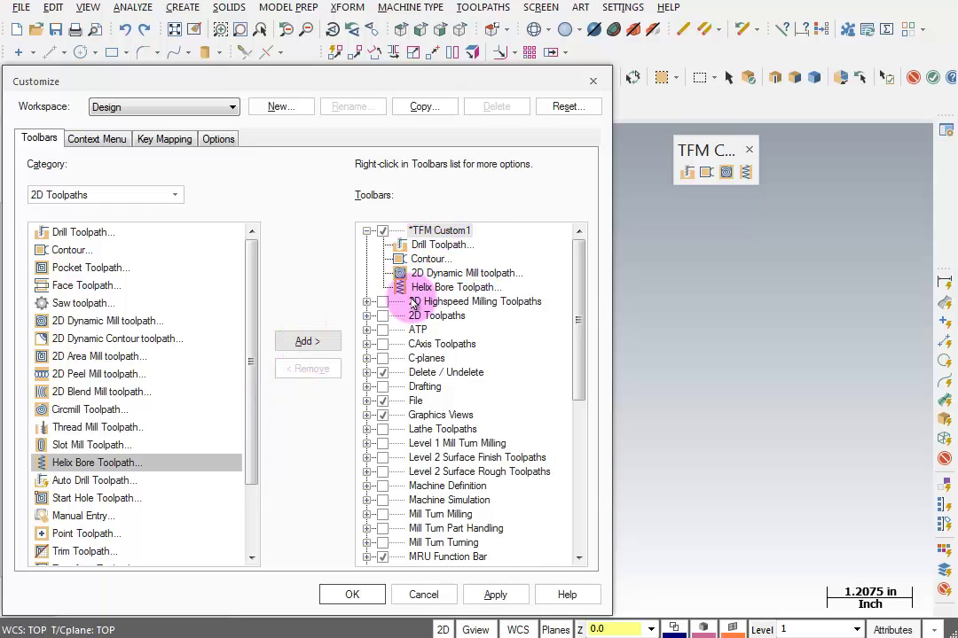
Reorder the TFM Custom1 commands to Contour, 2D Dynamic Mill, Helix Bore, Drill
click(398, 246)
drag(397, 270, 399, 278)
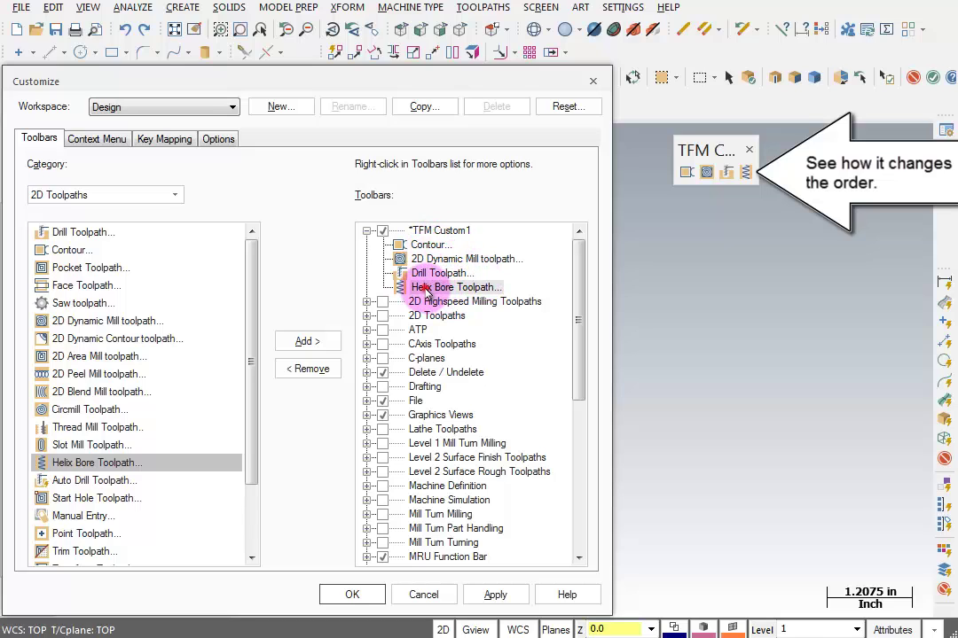
mouse_move(442, 288)
mouse_down()
mouse_move(430, 259)
mouse_move(417, 262)
mouse_move(439, 281)
mouse_up()
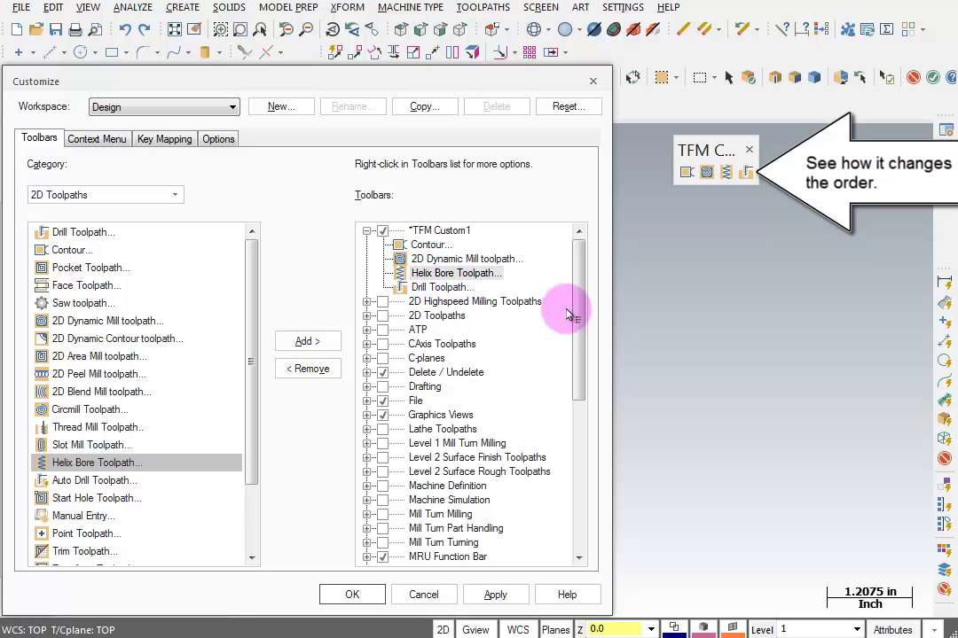
click(445, 289)
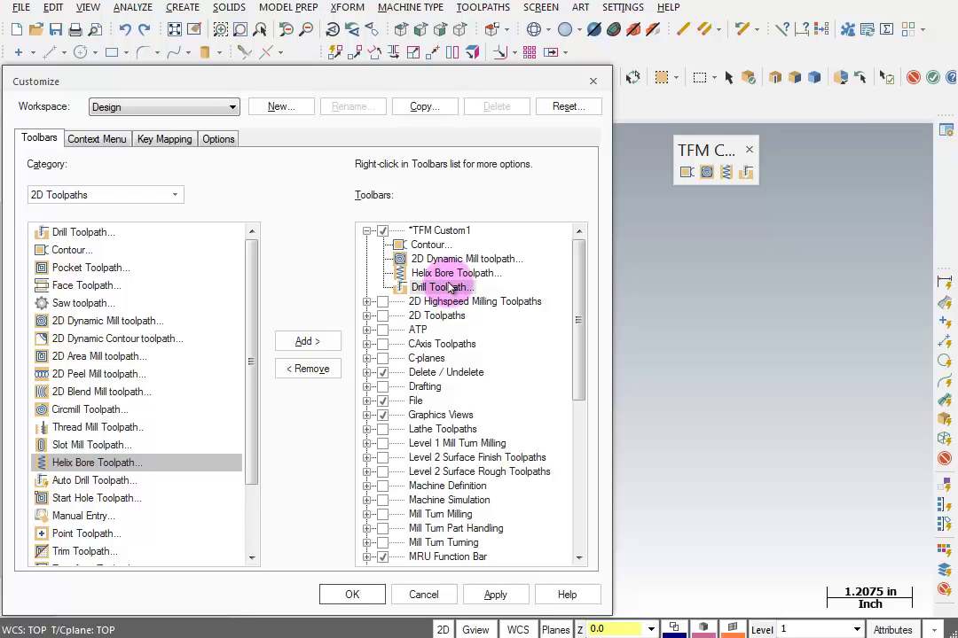
Add the Analyze Entity Properties command from the Analyze category to the TFM Custom1 toolbar and select its entry there
click(154, 194)
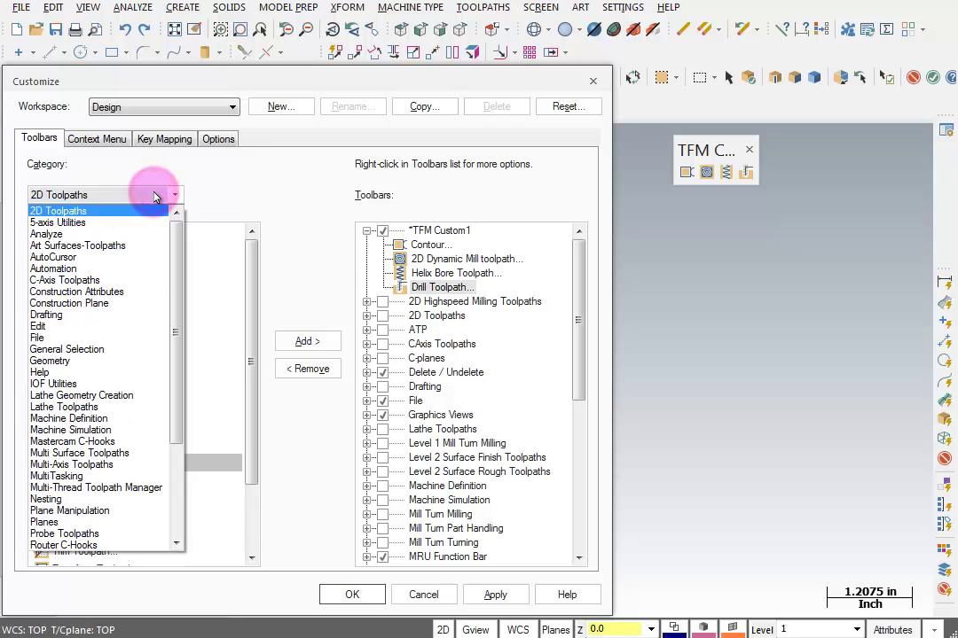
click(42, 235)
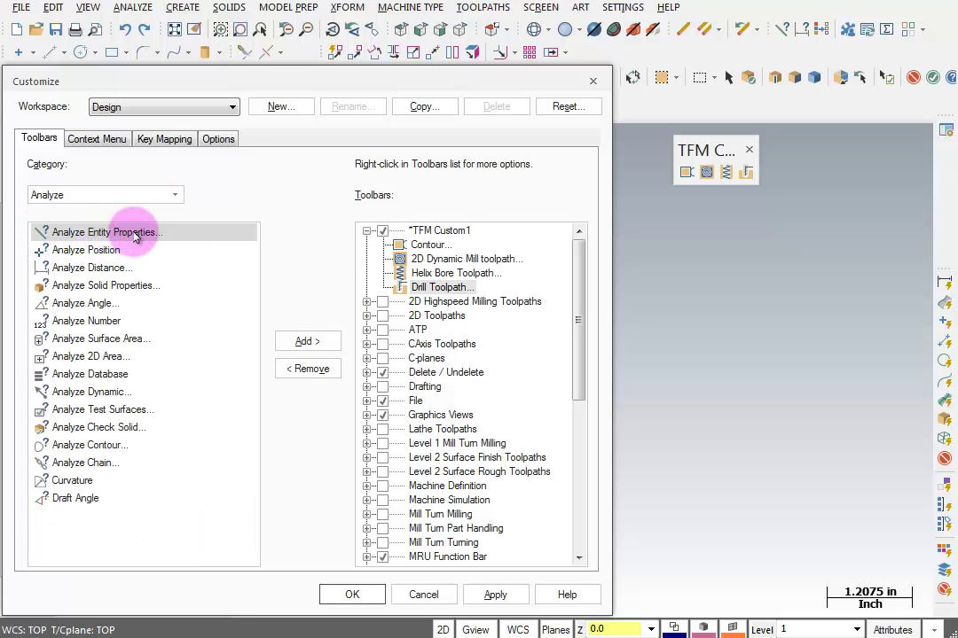
click(307, 341)
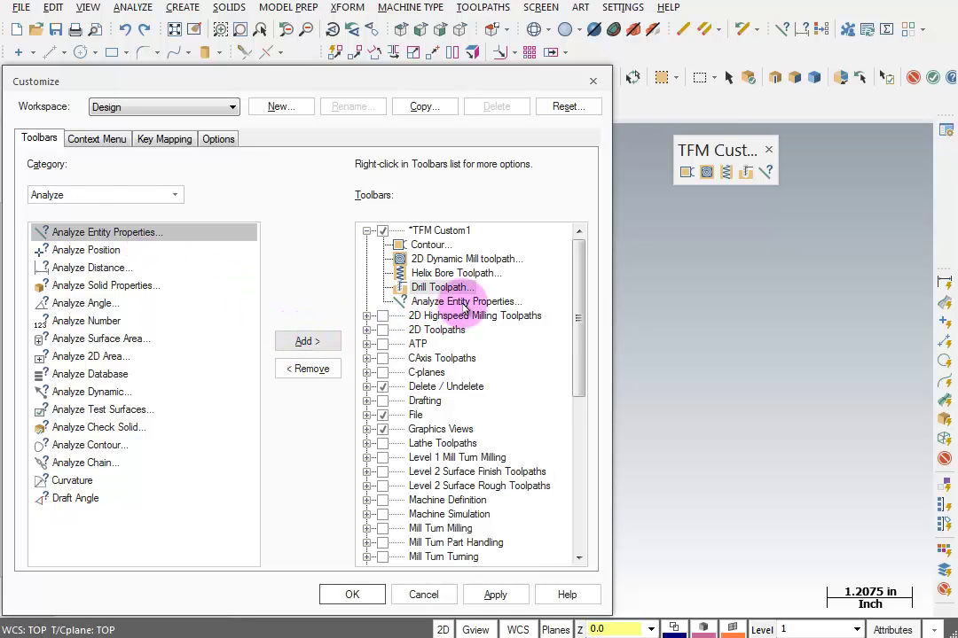
click(457, 305)
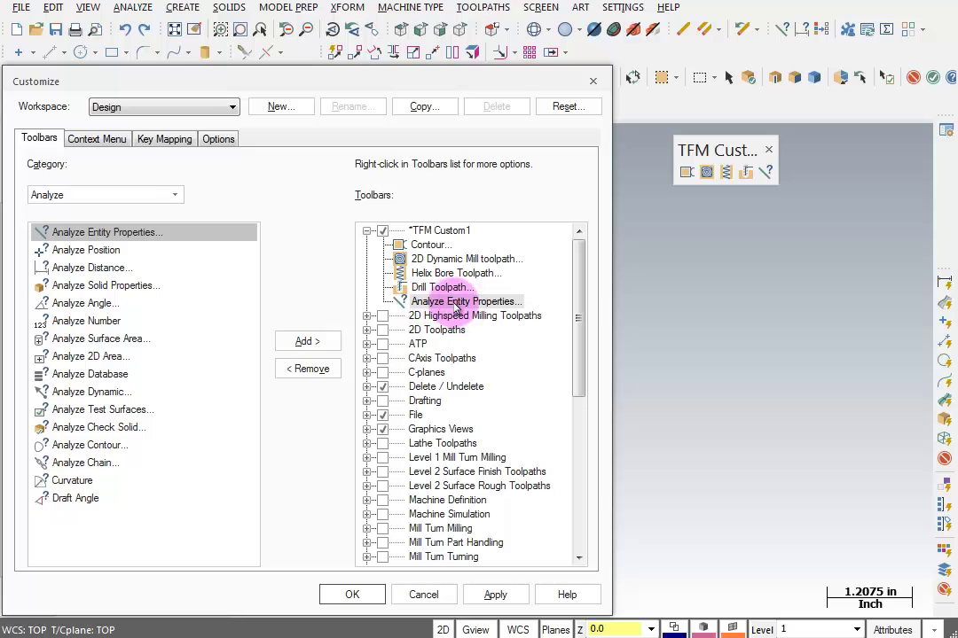
Insert a separator above Analyze Entity Properties and add the Analyze Distance command to the TFM Custom1 toolbar
right_click(456, 306)
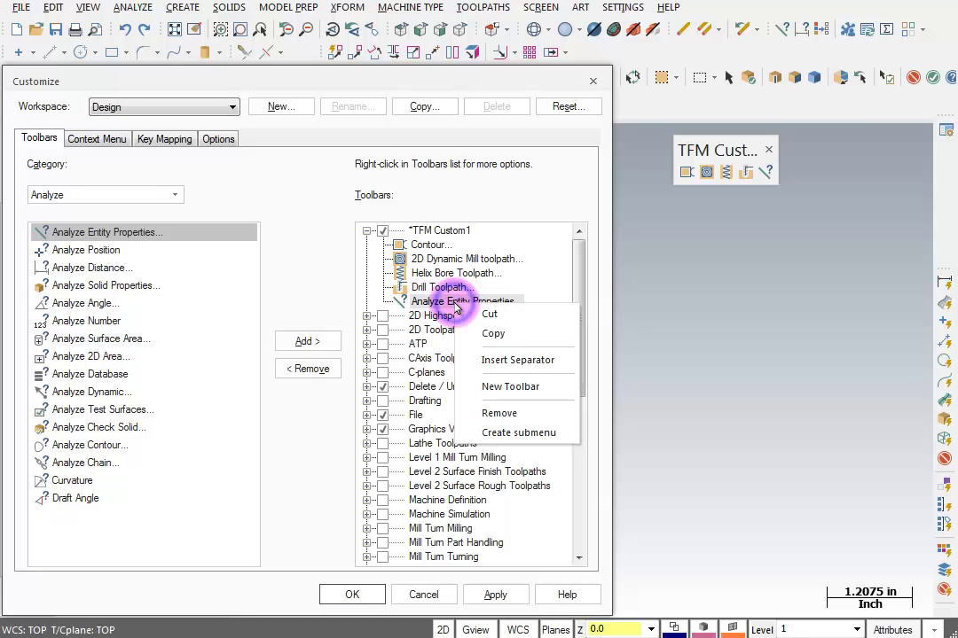
click(512, 366)
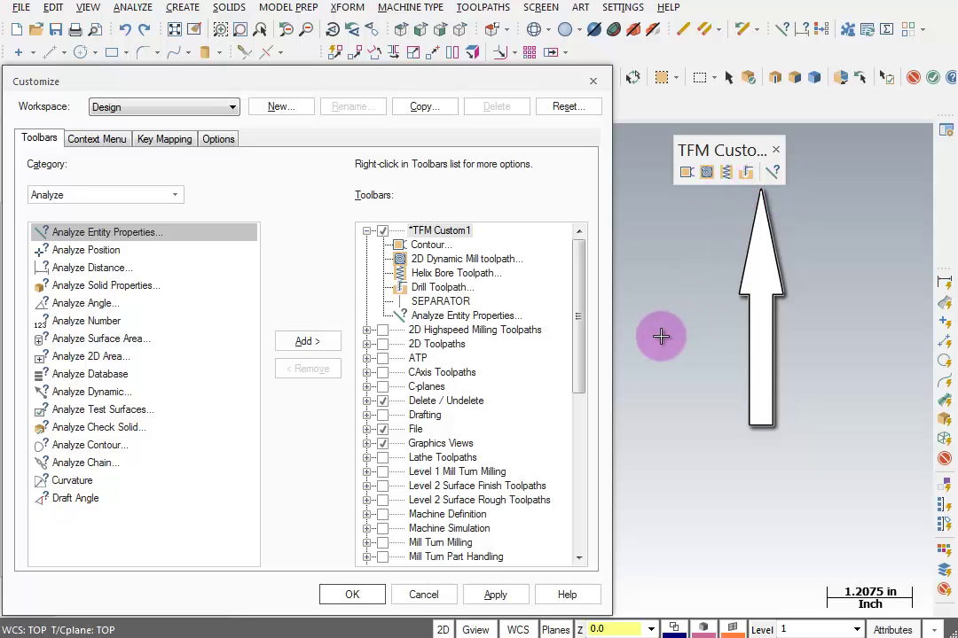
click(423, 229)
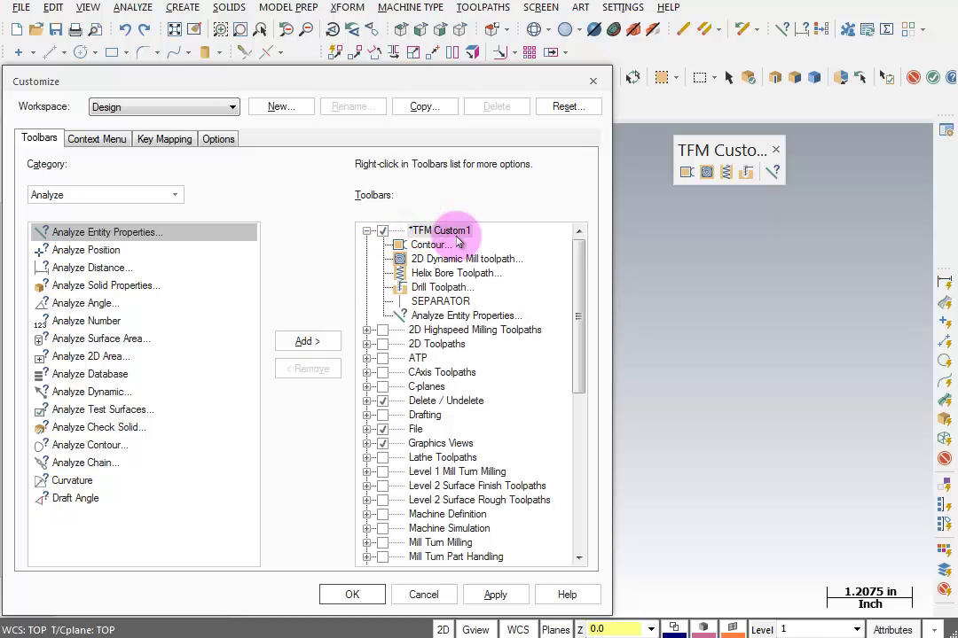
click(89, 268)
click(307, 342)
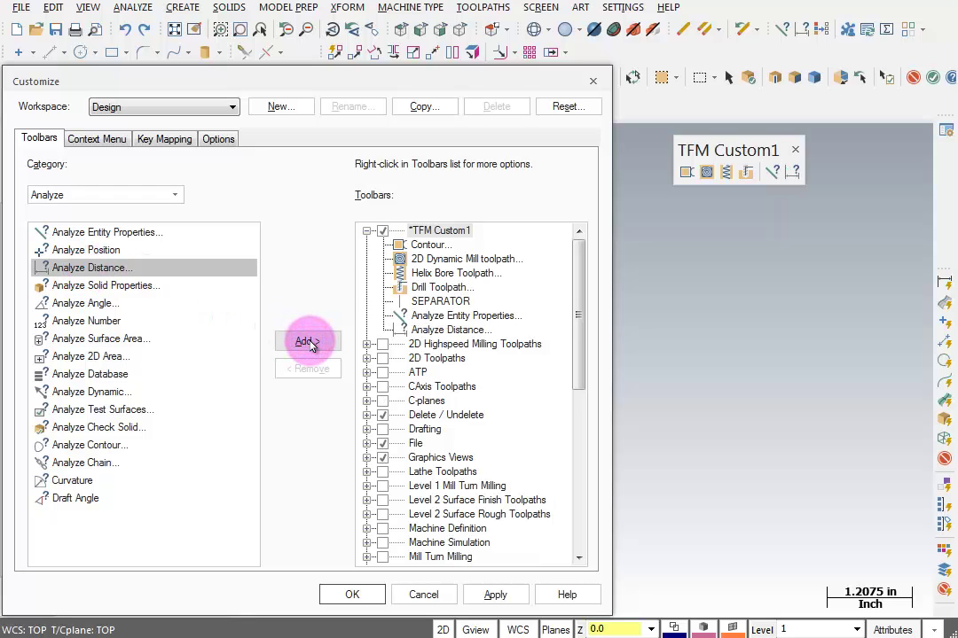
Add the Dynamic WCS and Plane Manager commands from the WCS category to the TFM Custom1 toolbar
click(173, 196)
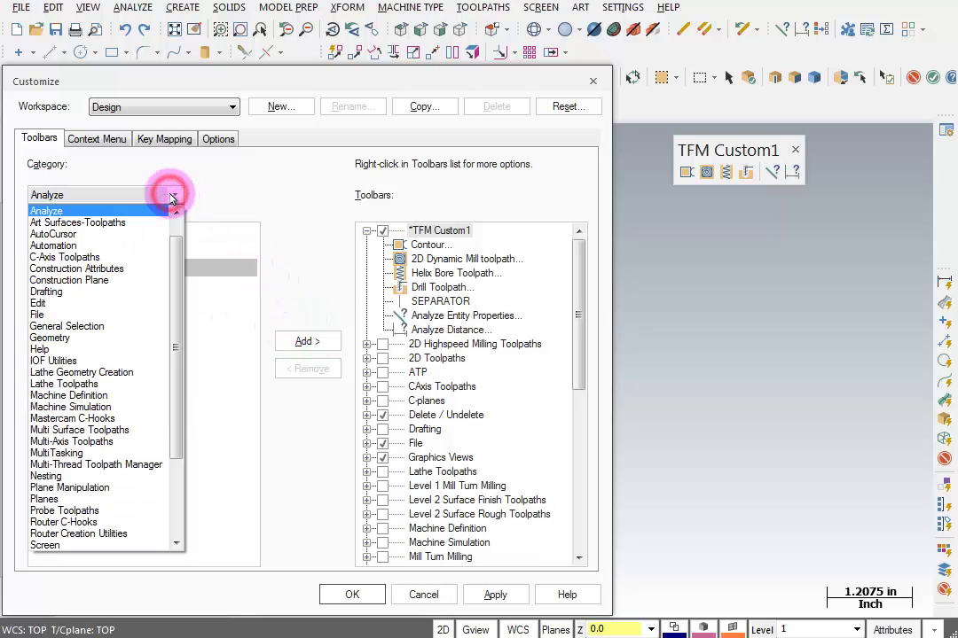
drag(177, 265, 177, 361)
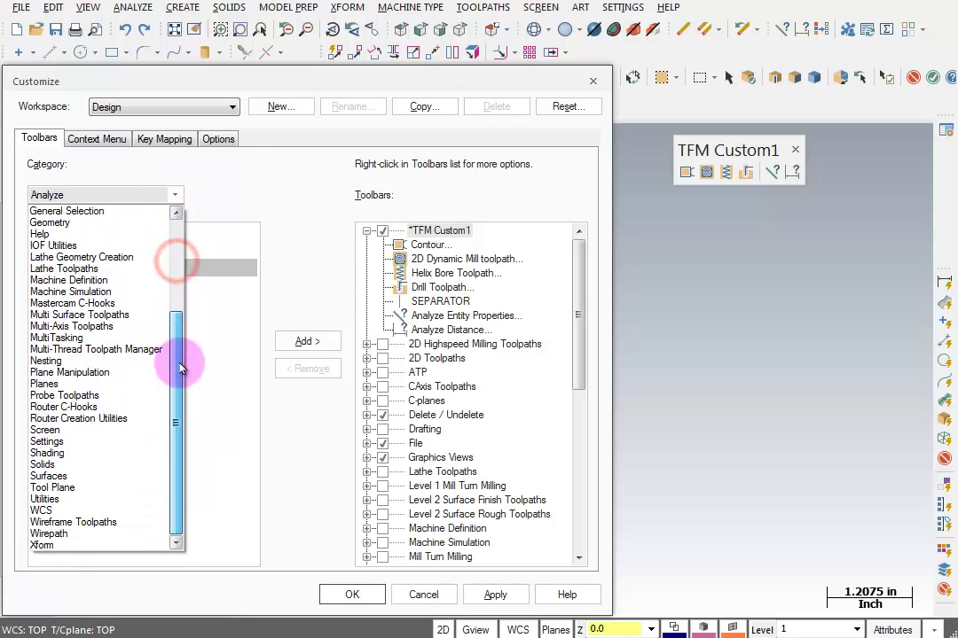
click(40, 510)
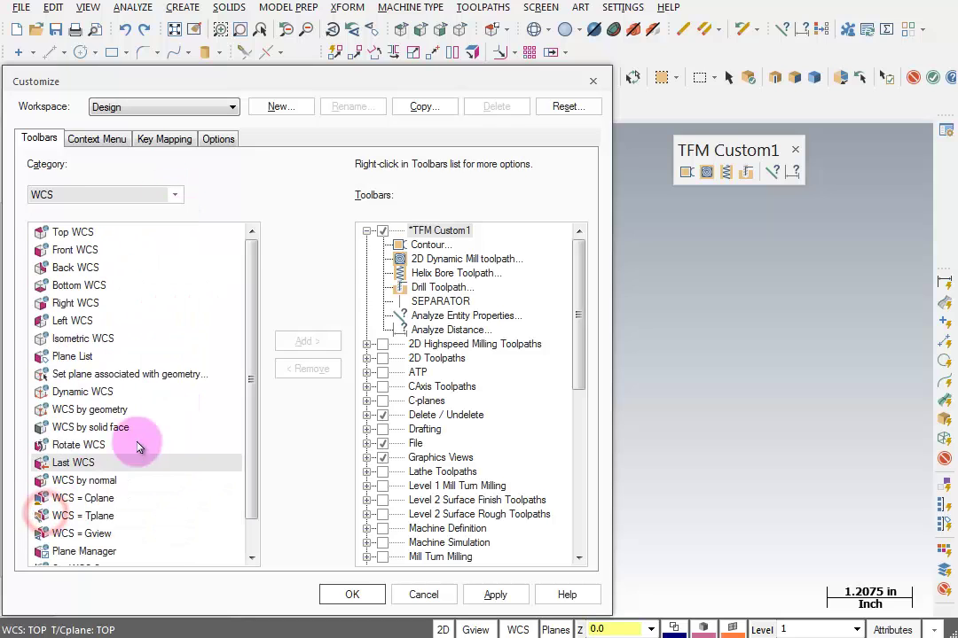
click(62, 391)
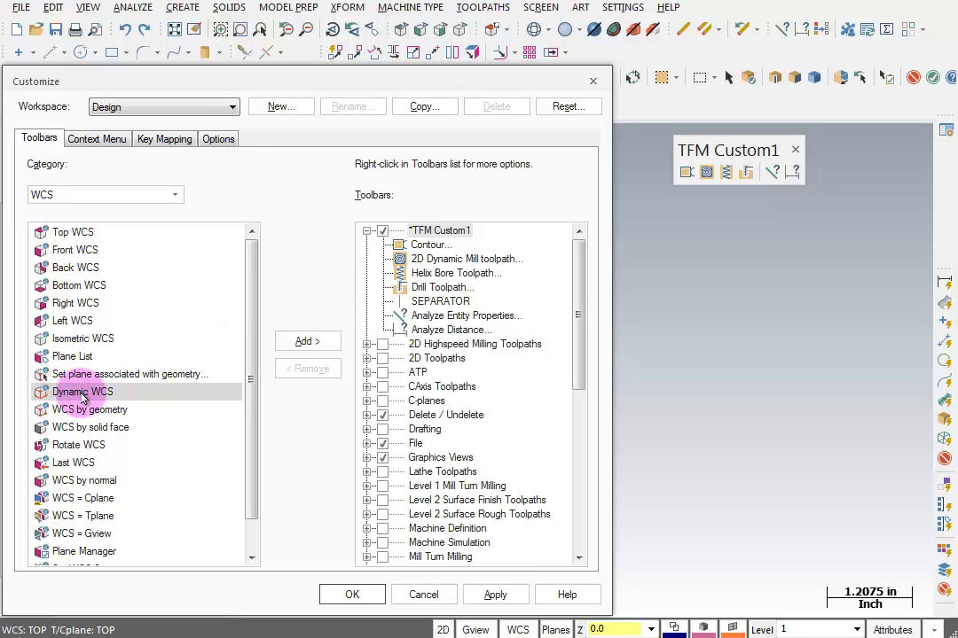
click(306, 343)
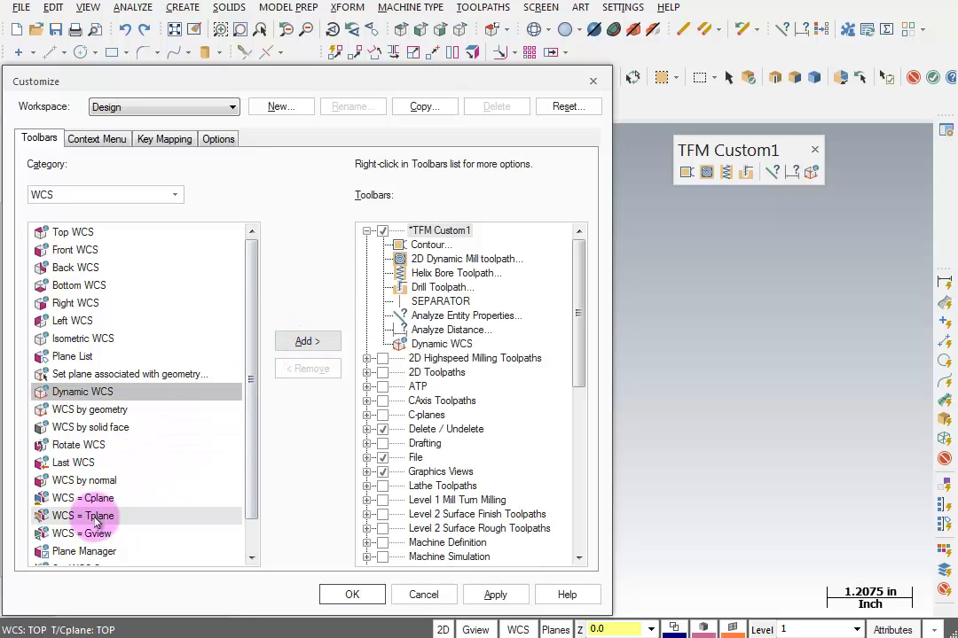
click(78, 552)
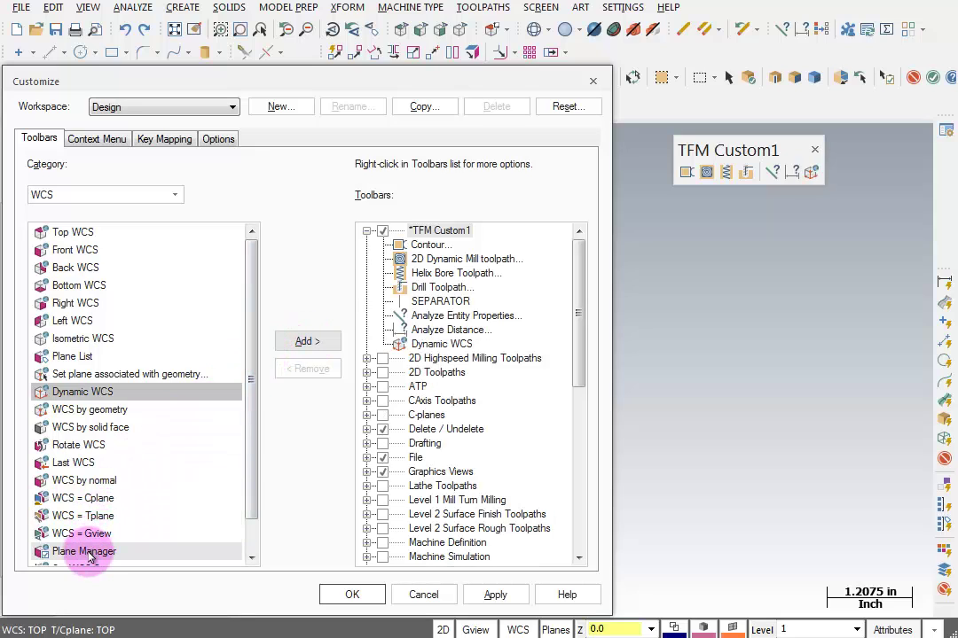
click(306, 343)
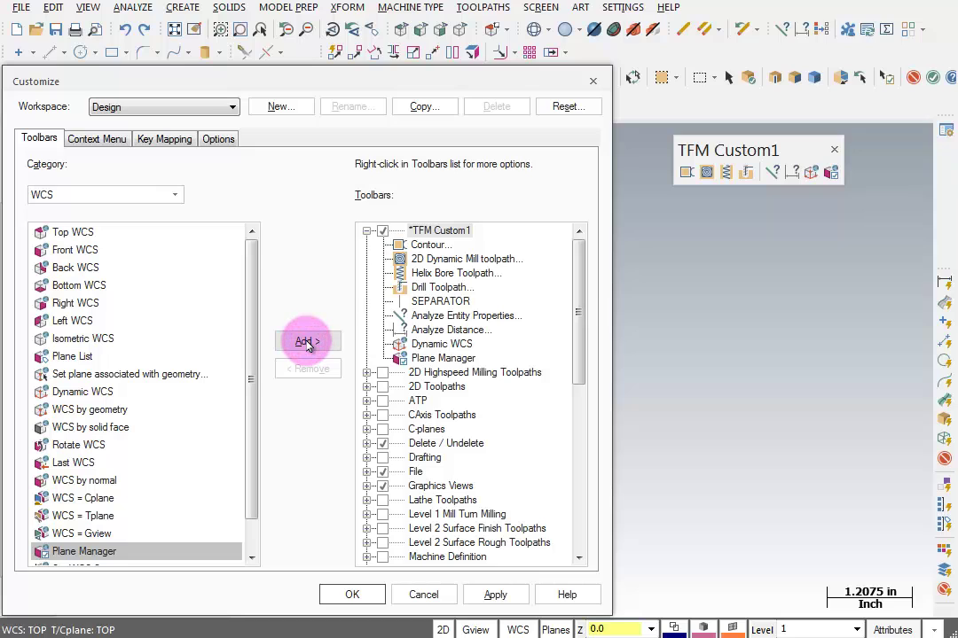
Insert a separator above Dynamic WCS in the TFM Custom1 toolbar
click(442, 346)
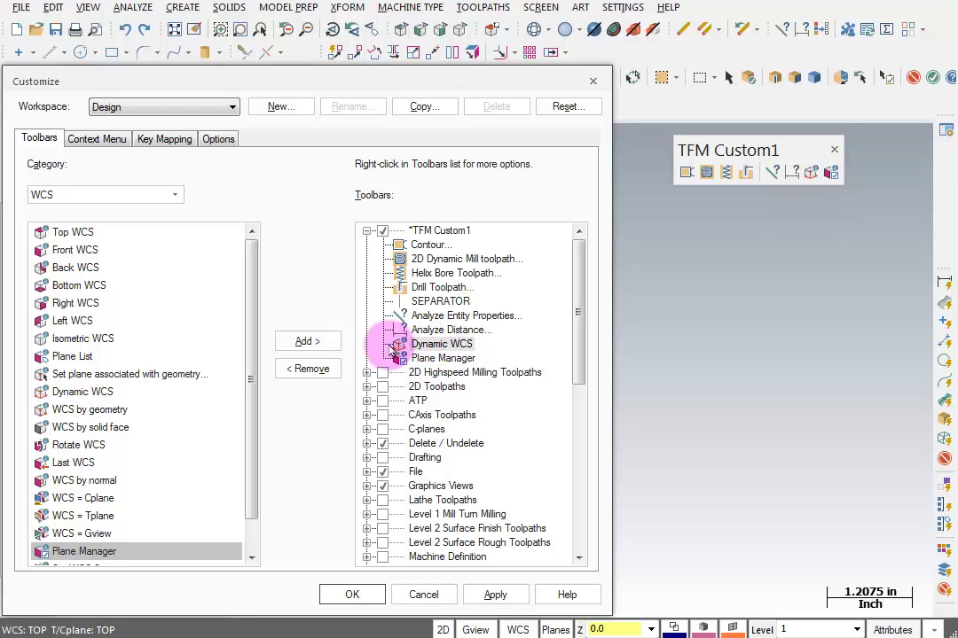
right_click(438, 346)
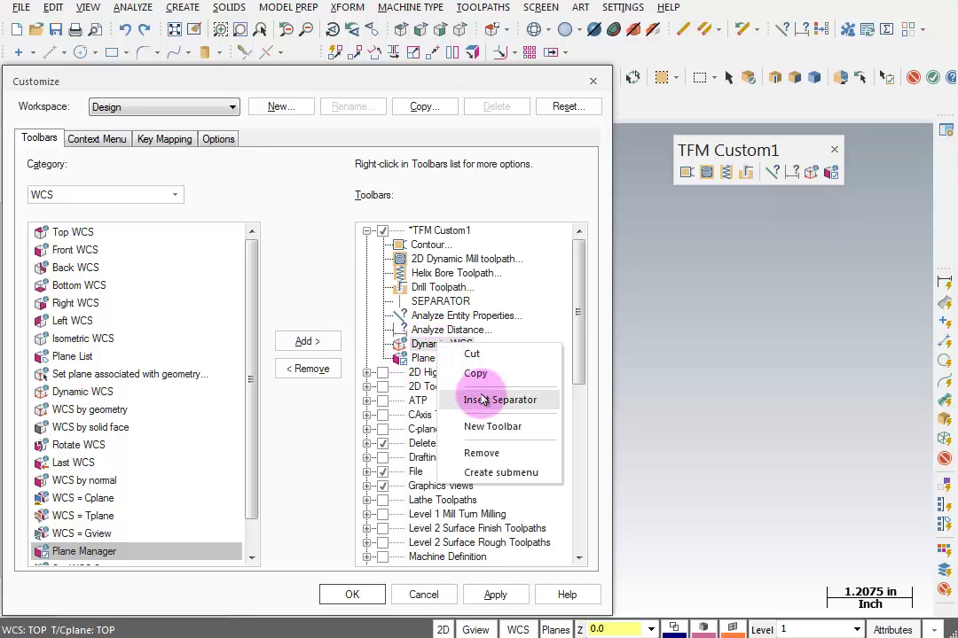
click(483, 400)
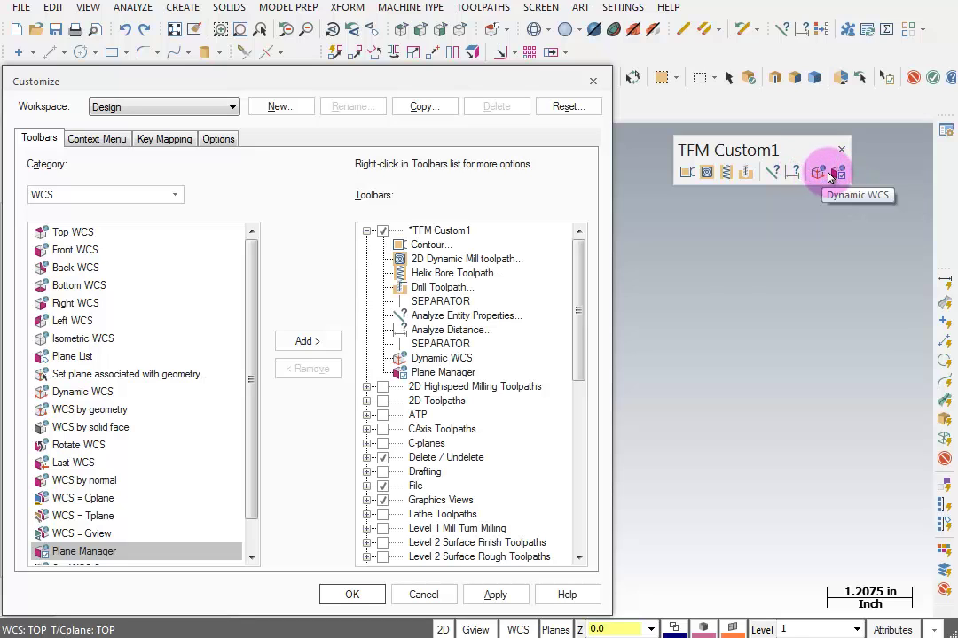
Apply and accept the toolbar customization, and dock the floating TFM Custom1 toolbar among the existing toolbars above the graphics area
click(493, 595)
click(369, 602)
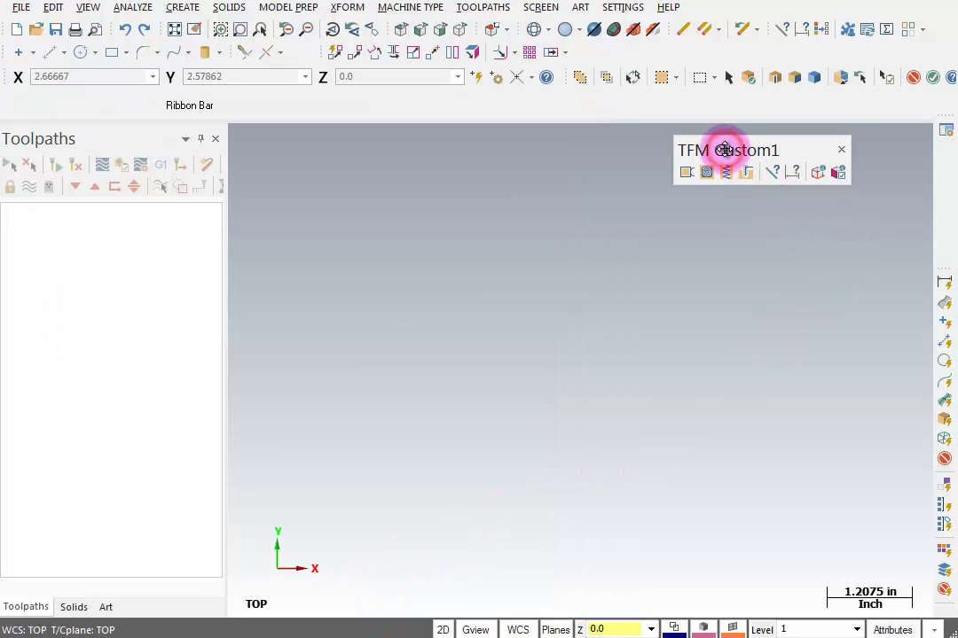
drag(725, 149, 709, 24)
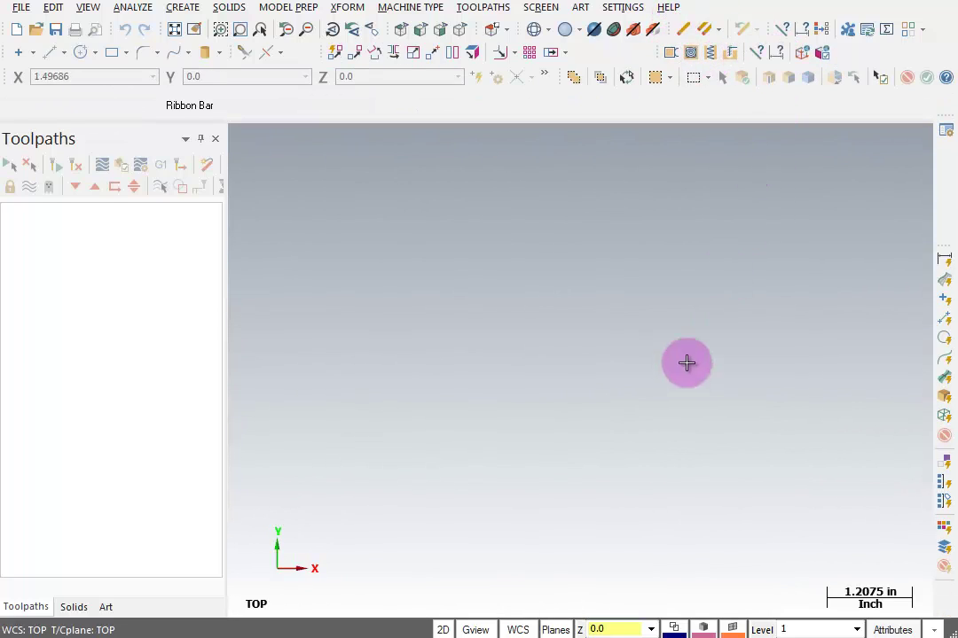
Set the machine type to the default mill
click(400, 7)
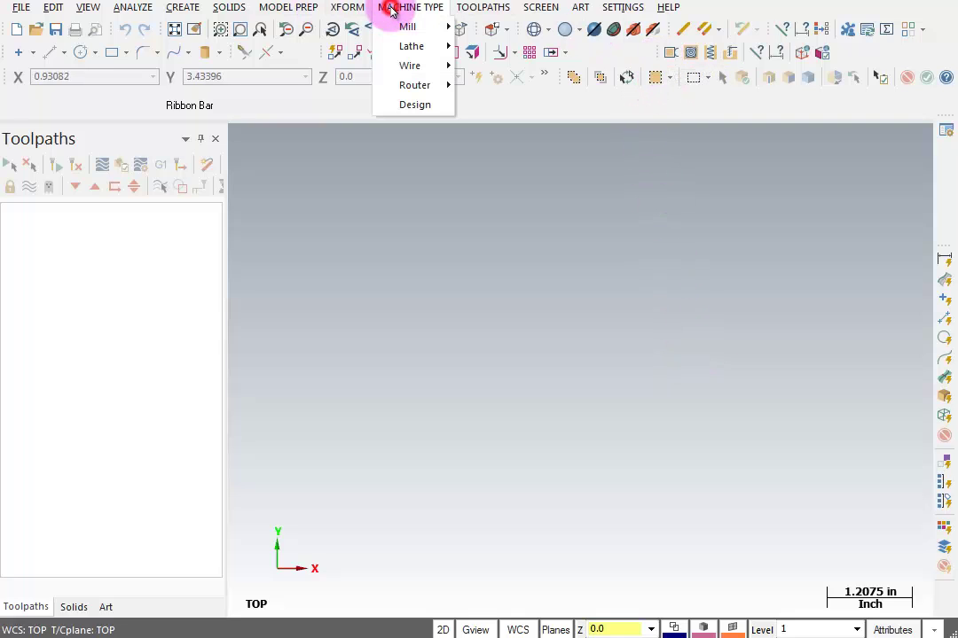
mouse_move(409, 29)
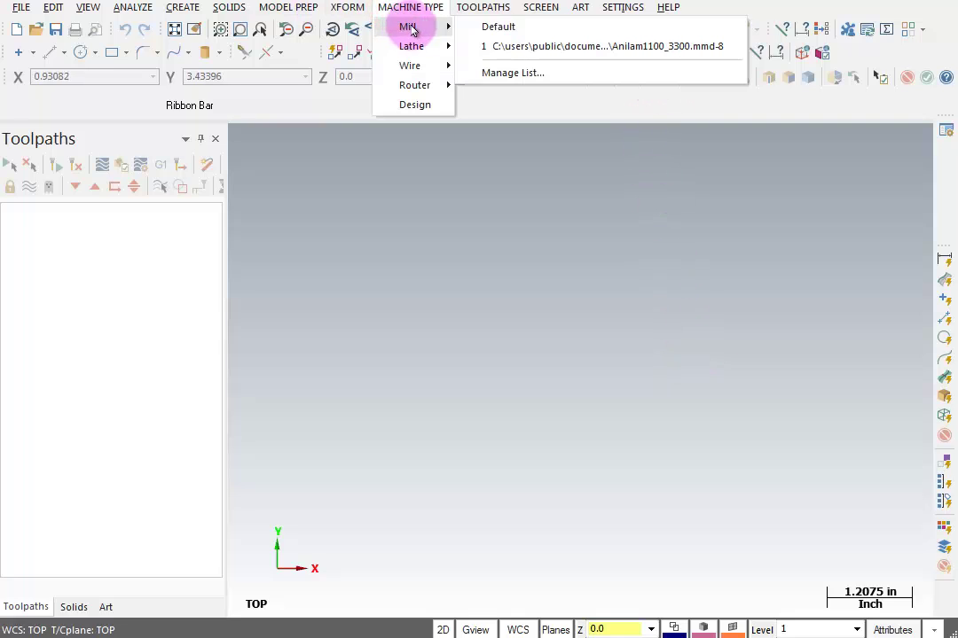
click(494, 34)
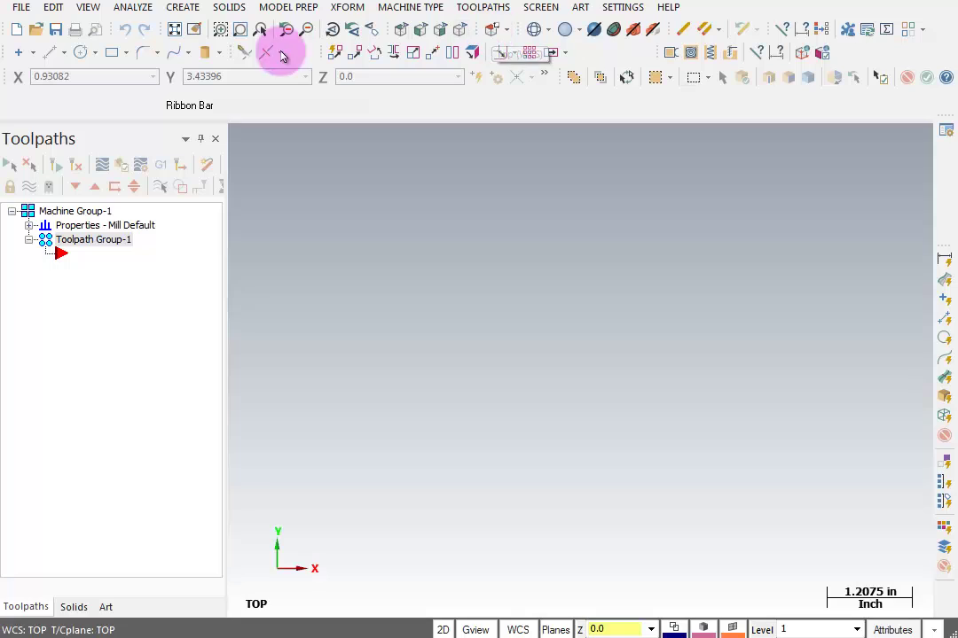
Draw a rectangle about 5.06 in wide and 2.77 in high in the graphics area
click(112, 55)
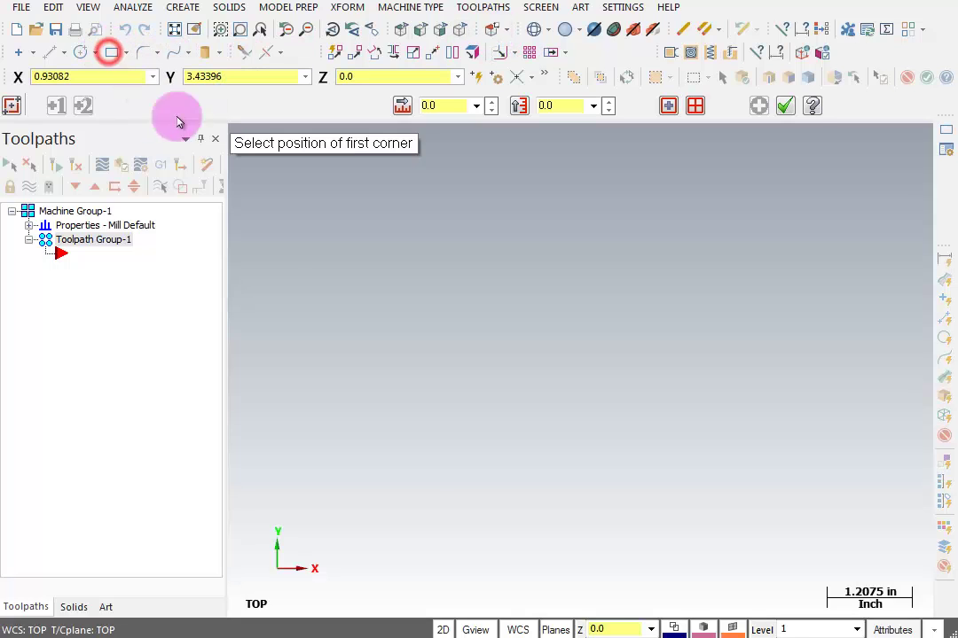
click(393, 451)
click(749, 256)
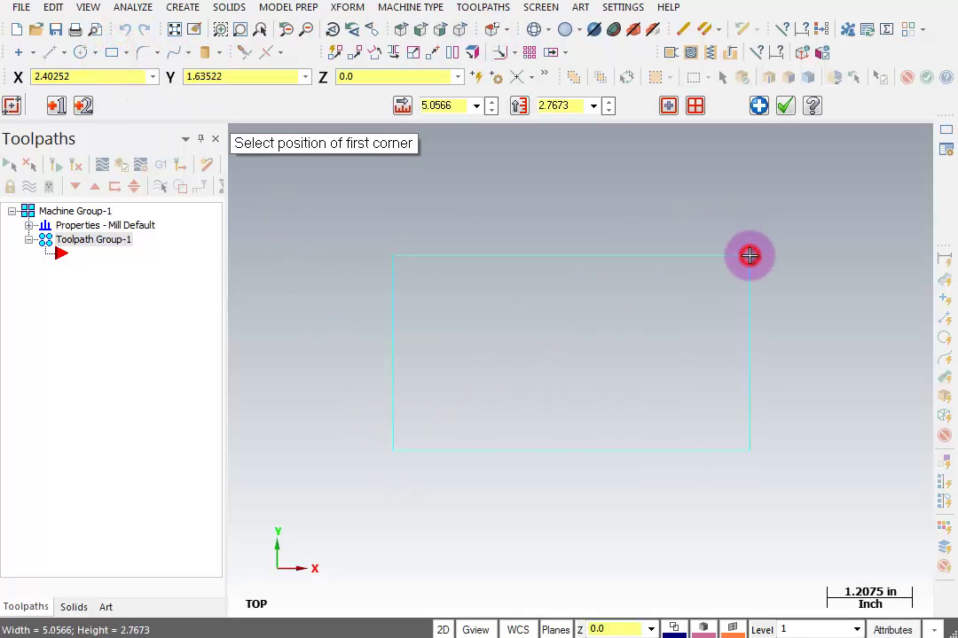
click(759, 105)
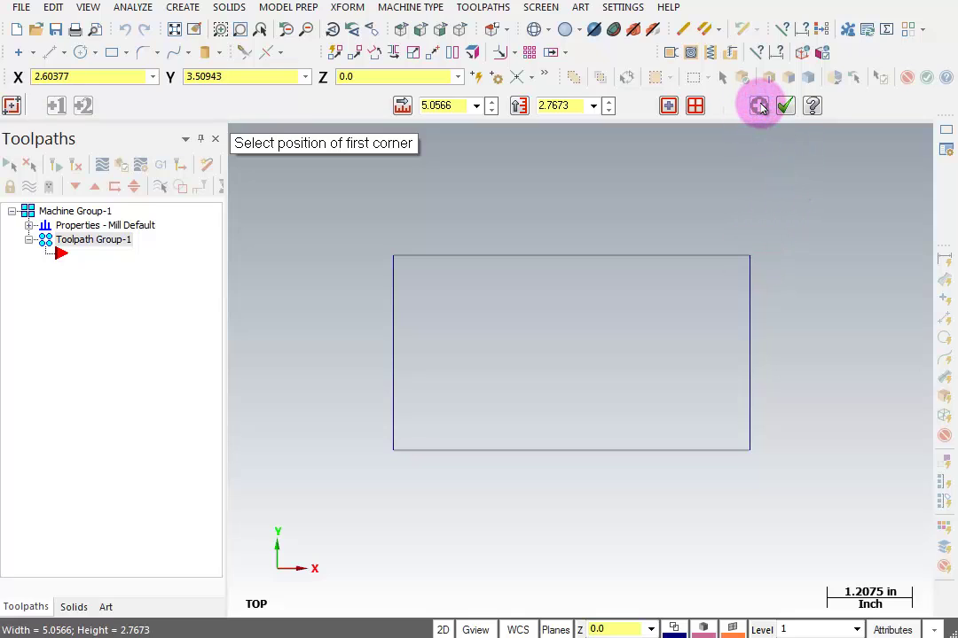
Create a Contour toolpath from the custom toolbar around the rectangle, using NC name T and the default parameters
click(670, 54)
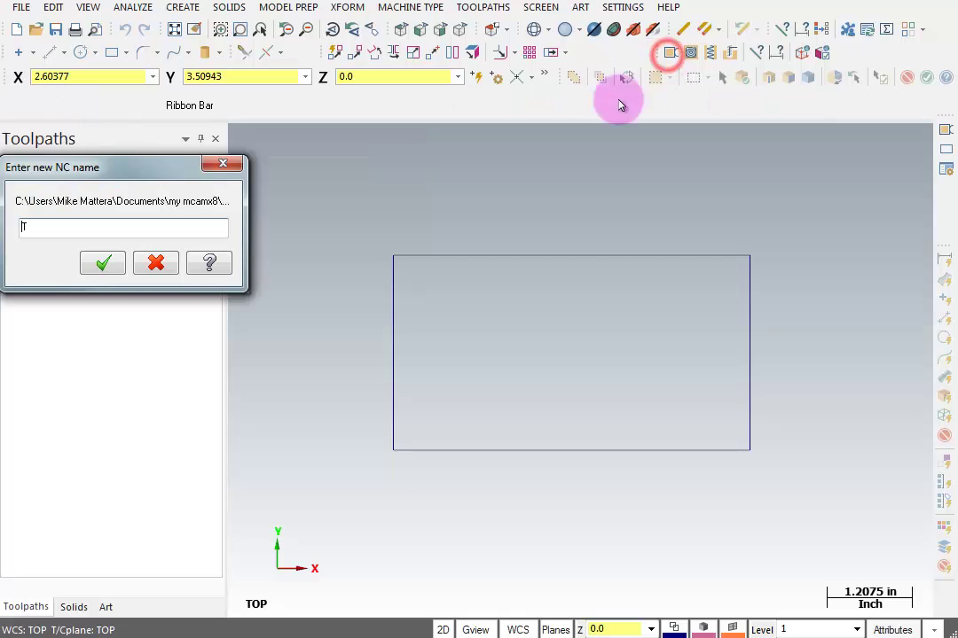
key(Return)
click(427, 254)
click(73, 542)
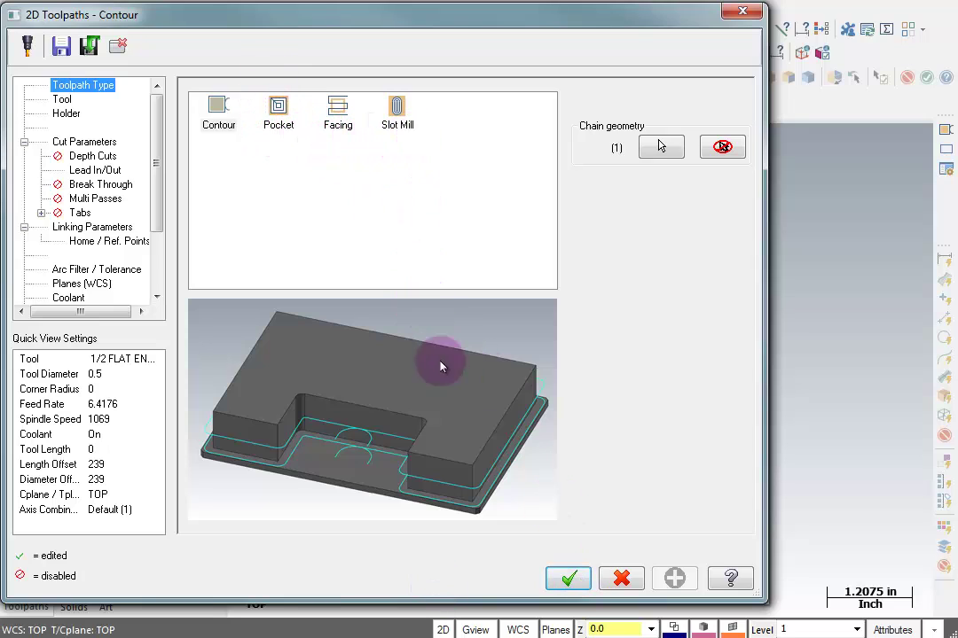
click(568, 578)
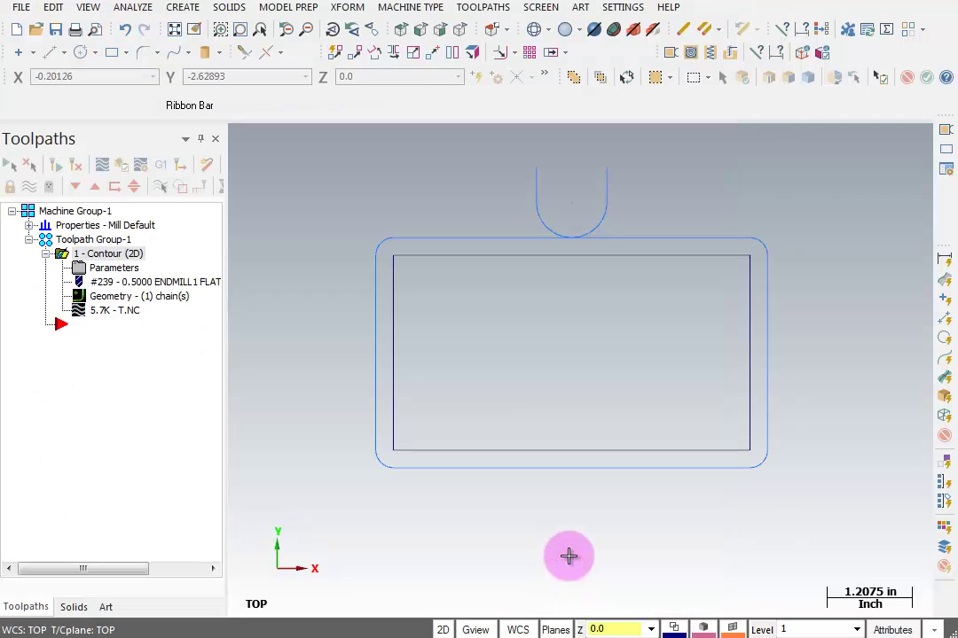
Create a 2D Dynamic Mill toolpath with the rectangle as machining region, keeping the Stay inside strategy and default parameters
click(689, 55)
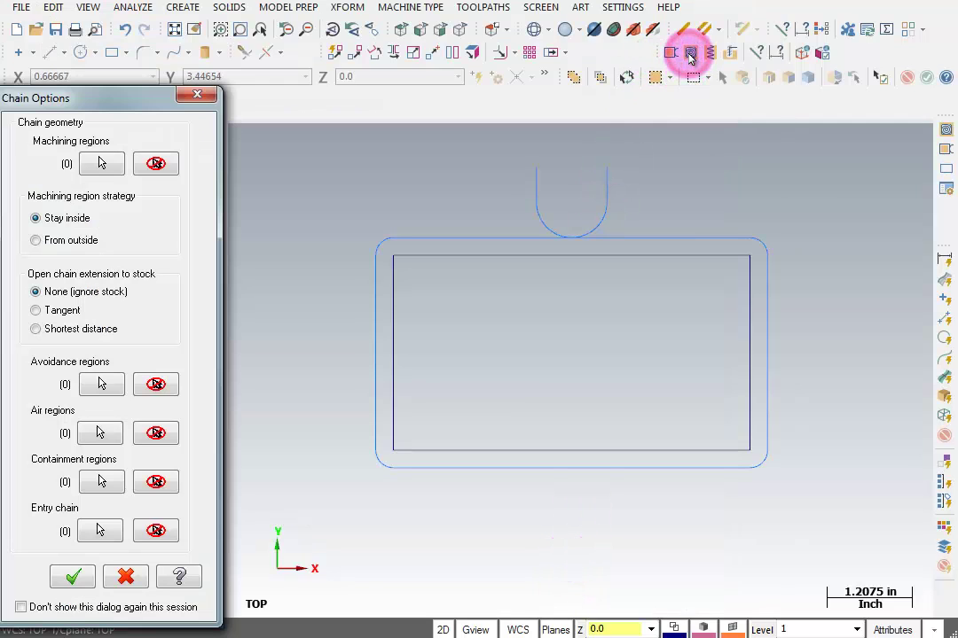
click(106, 163)
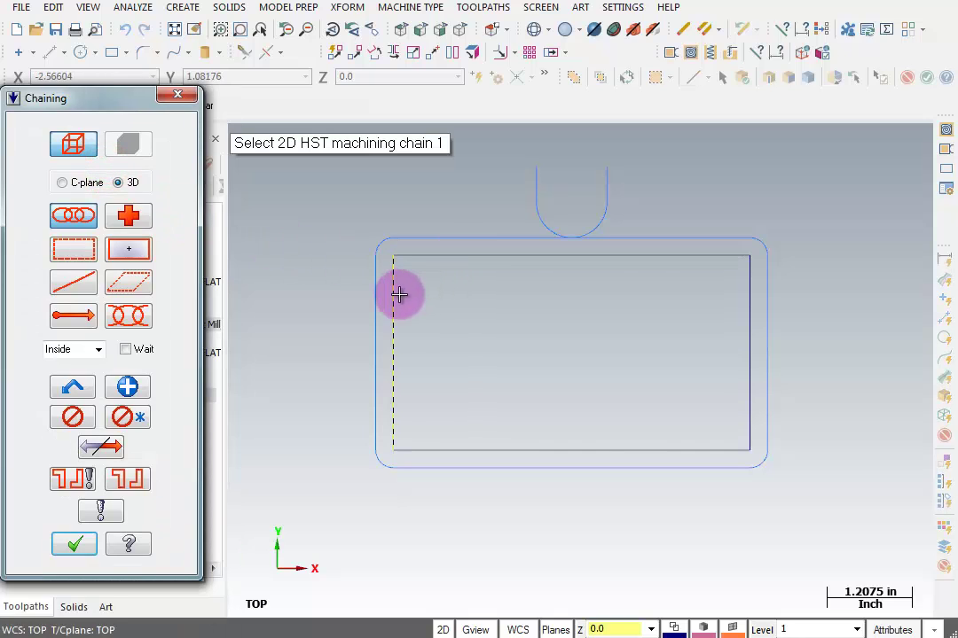
click(394, 297)
click(72, 541)
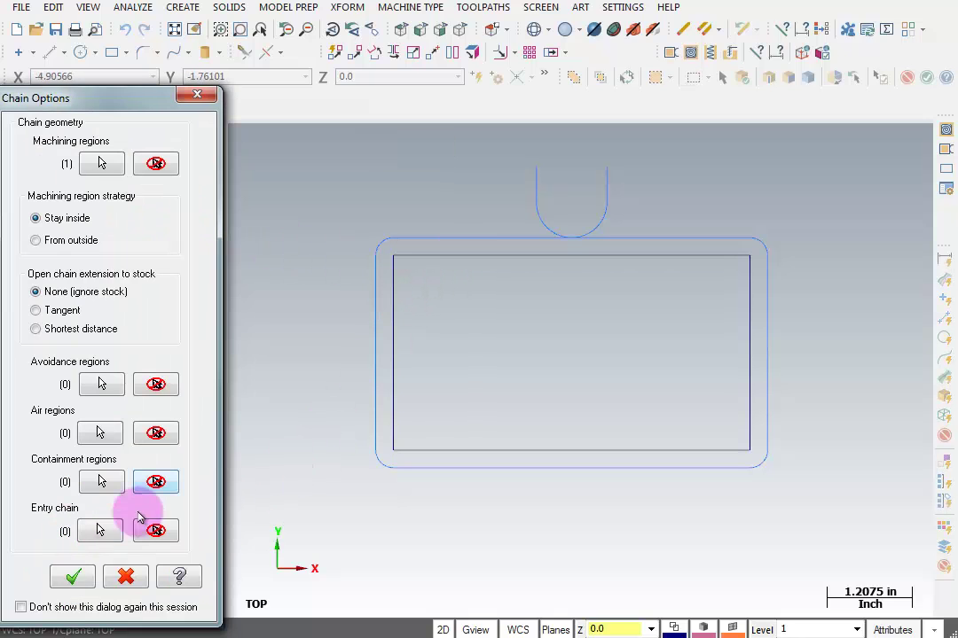
click(67, 576)
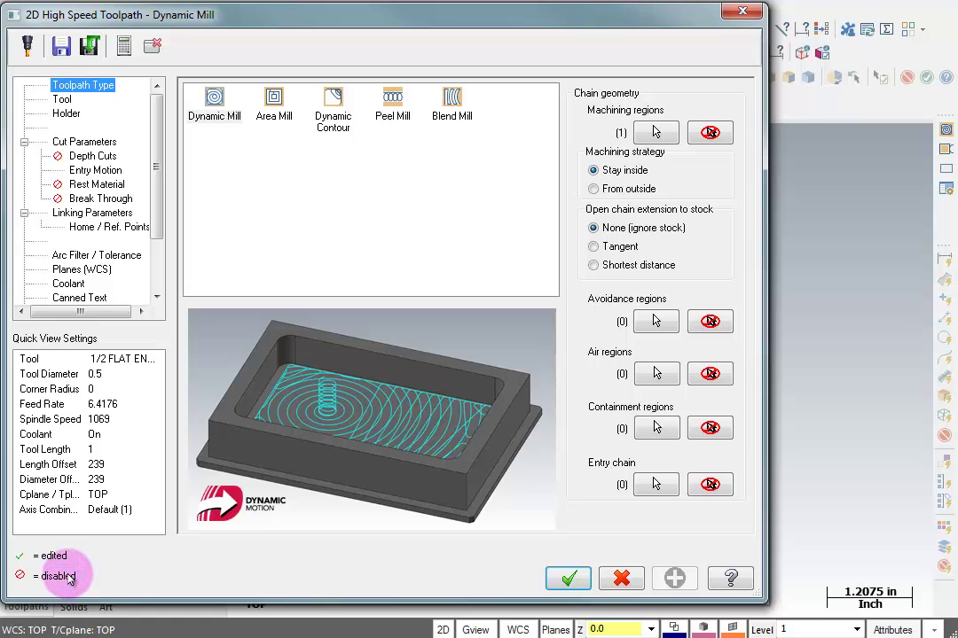
click(568, 580)
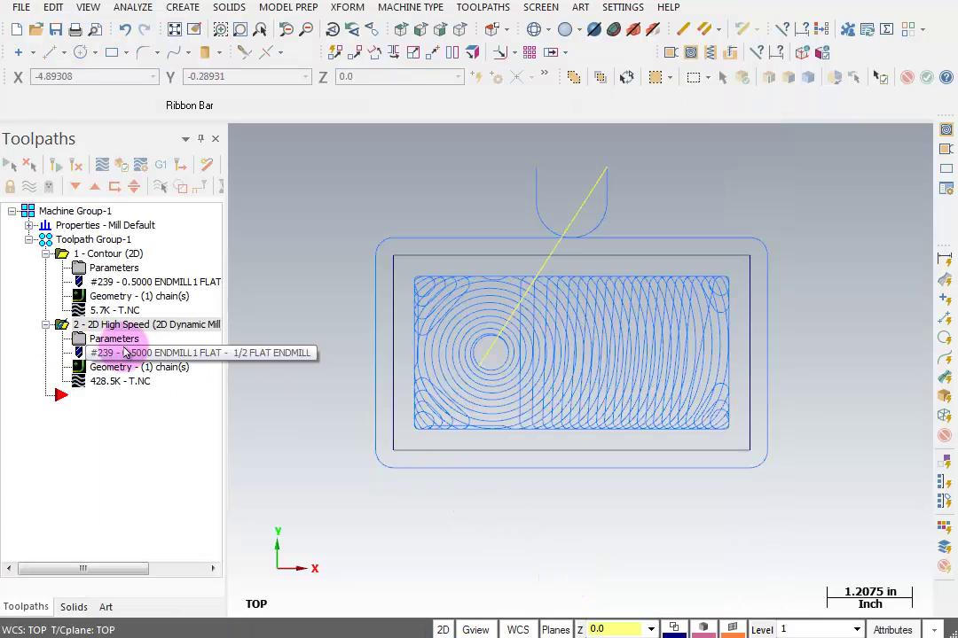
Change the 2D High Speed operation's toolpath type to Dynamic Contour, check its contour wall settings, and regenerate the operation
click(123, 339)
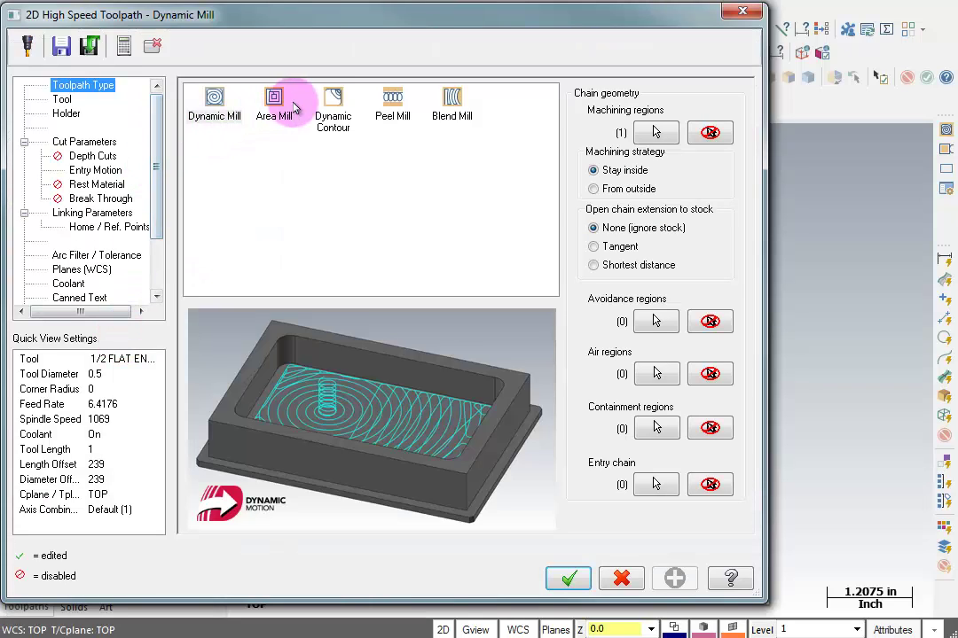
click(332, 98)
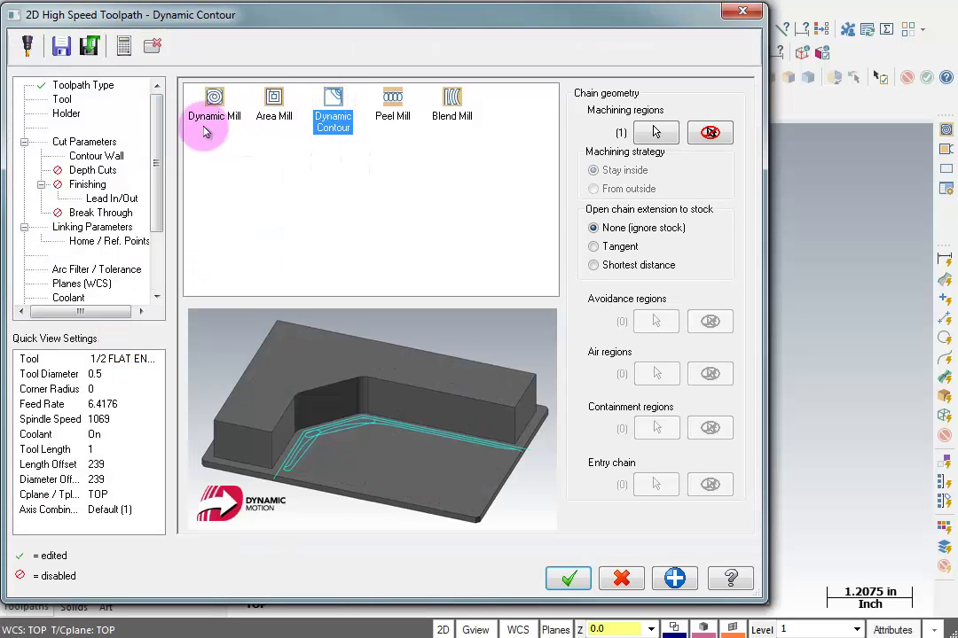
click(95, 158)
click(567, 372)
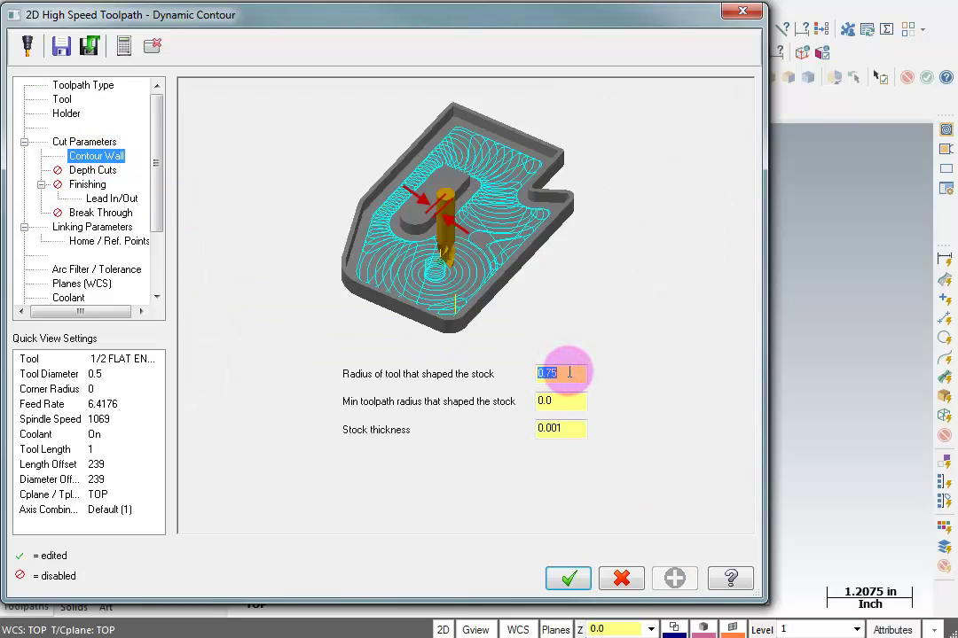
click(564, 576)
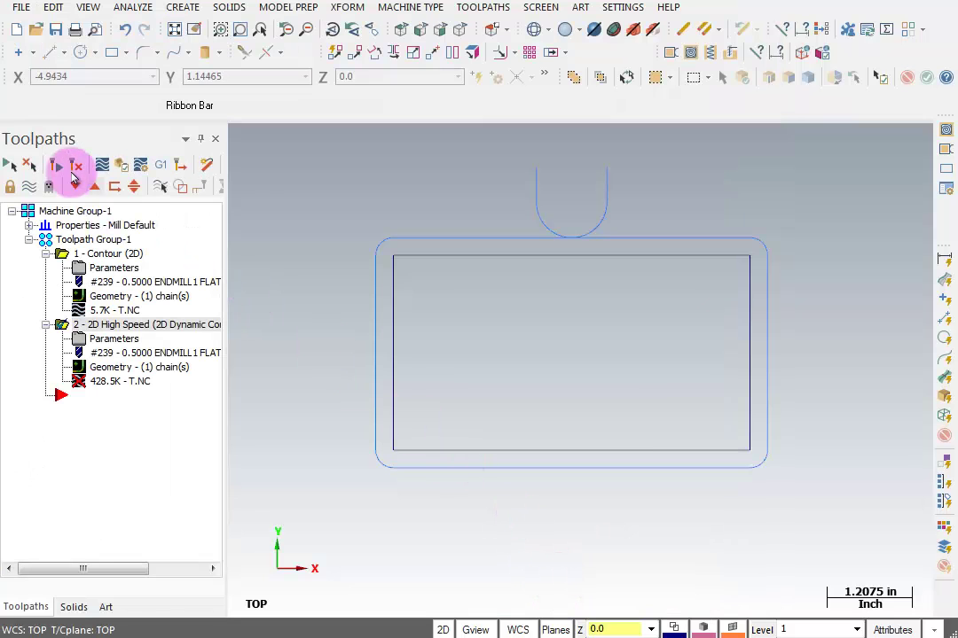
click(76, 168)
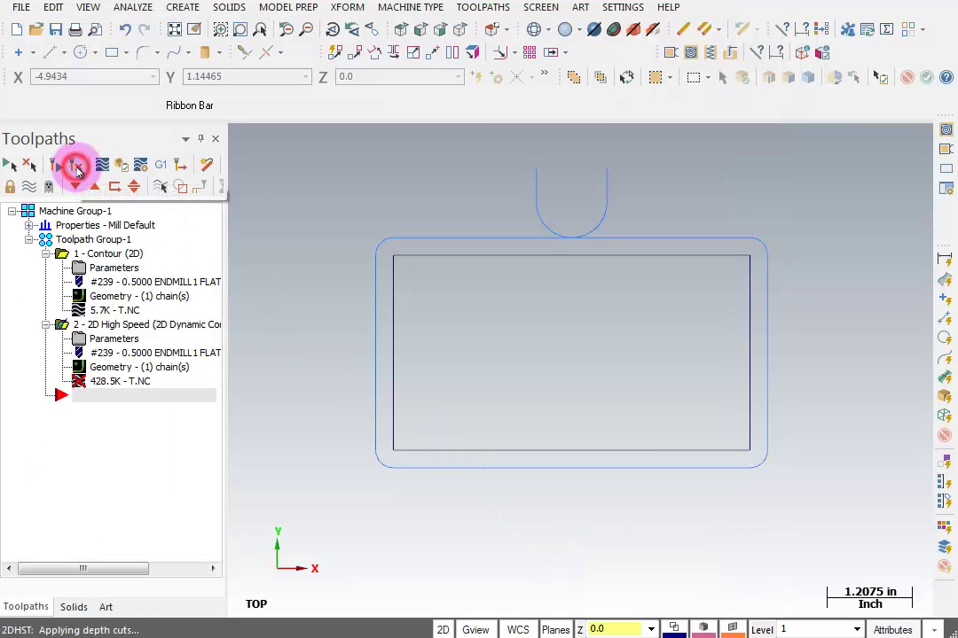
Analyze the rectangle's upper line and the distance from a free point beyond its upper-left corner to one inside it, and close both results
click(758, 53)
click(532, 247)
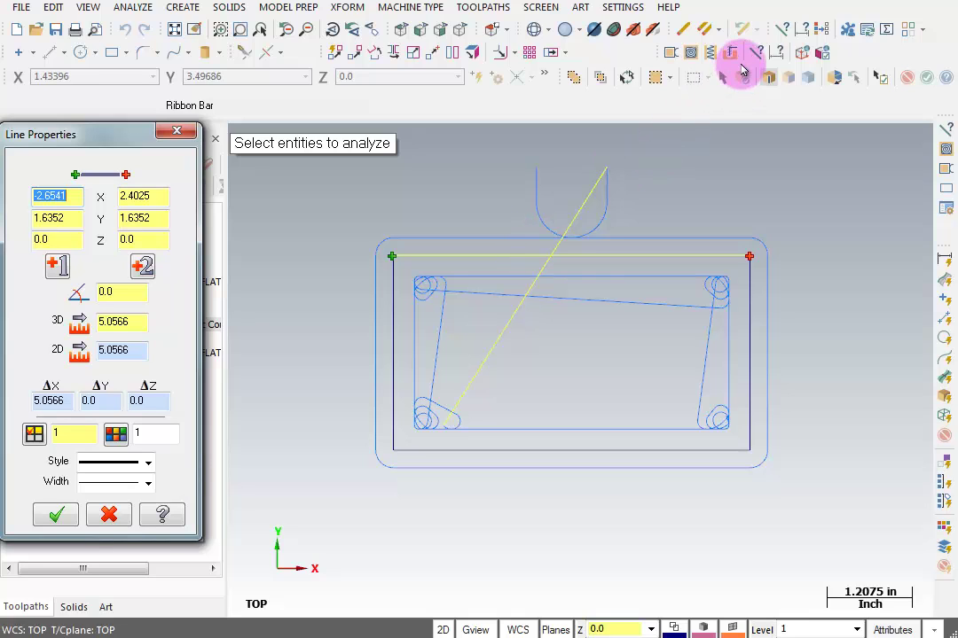
click(777, 53)
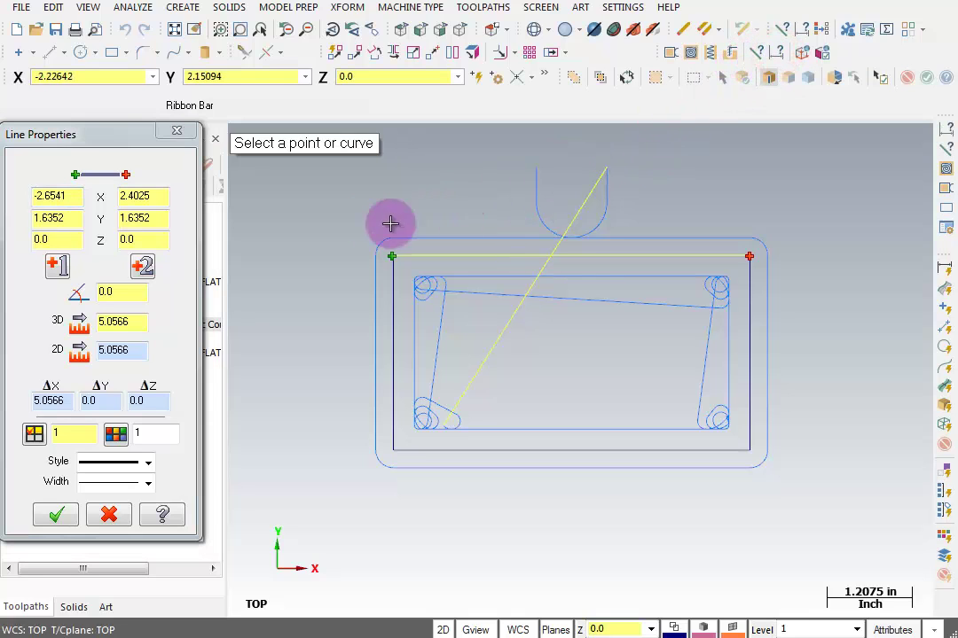
click(337, 208)
click(606, 408)
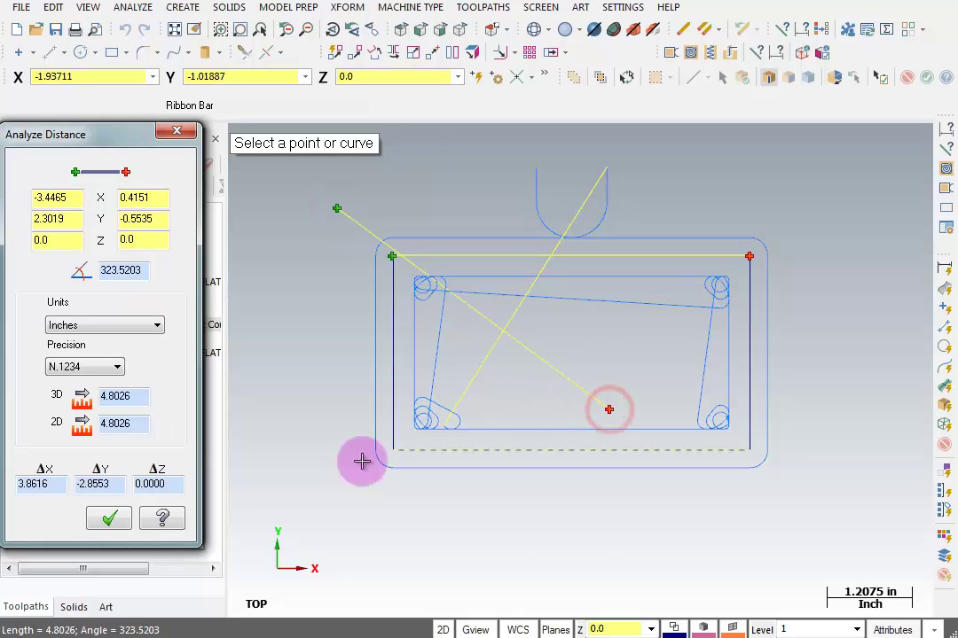
click(110, 517)
click(109, 516)
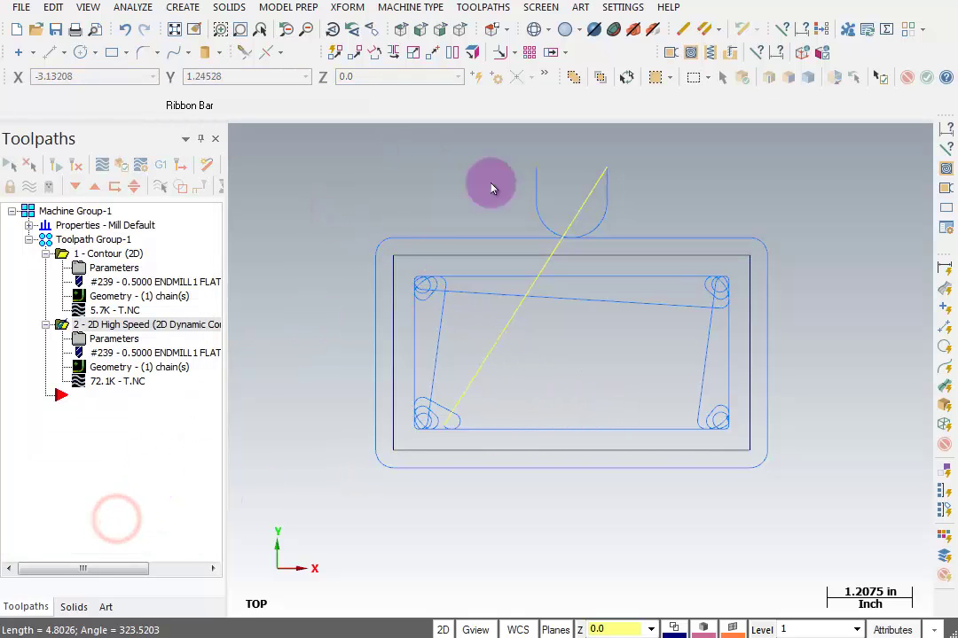
Open the Plane Manager from the custom toolbar to view the available planes and close it without changes
click(822, 55)
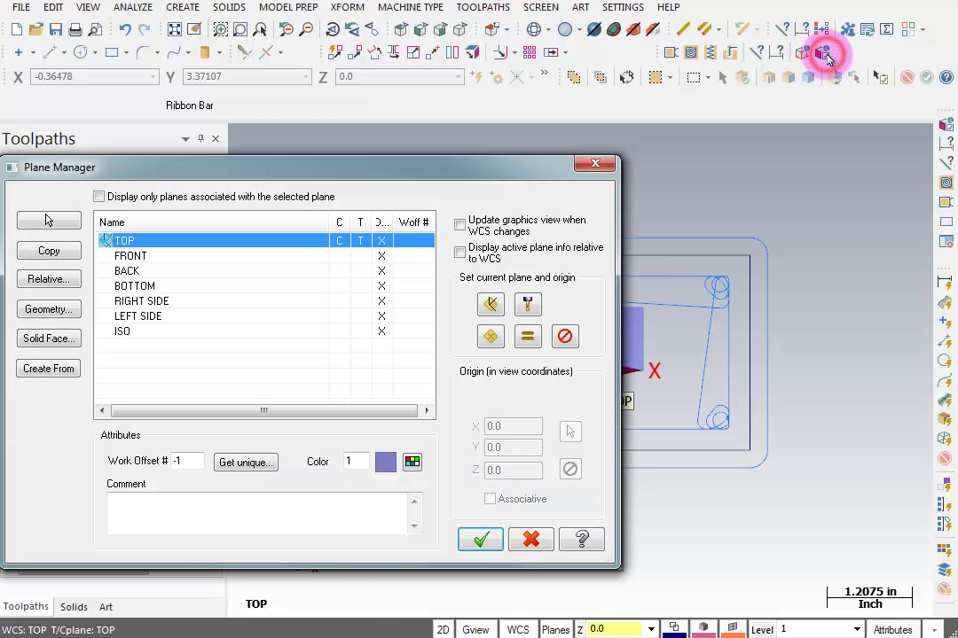
click(529, 537)
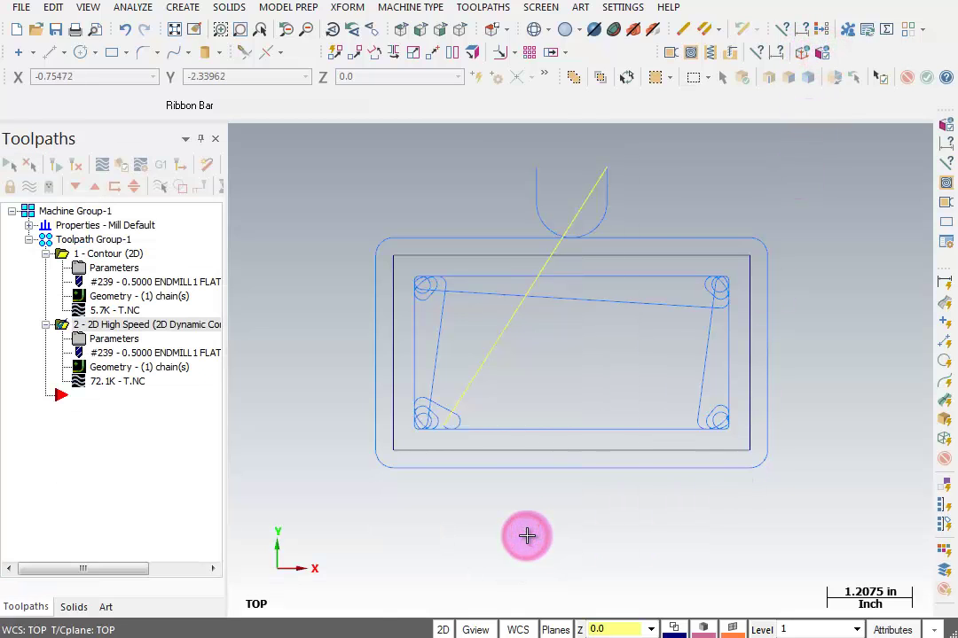